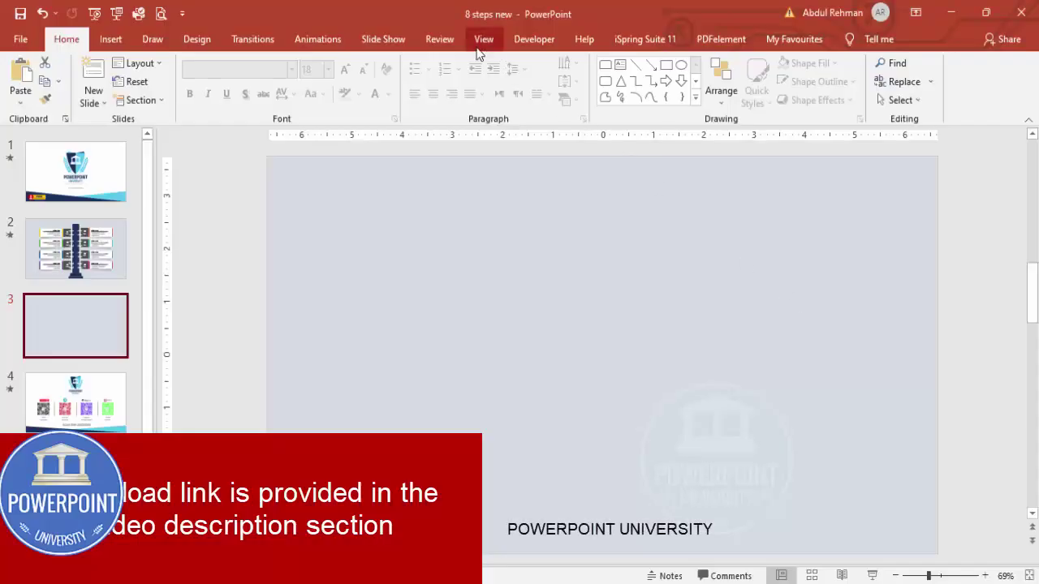
# Show the slide guides and draw a tall rounded rectangle down the slide centre.
pyautogui.click(483, 41)
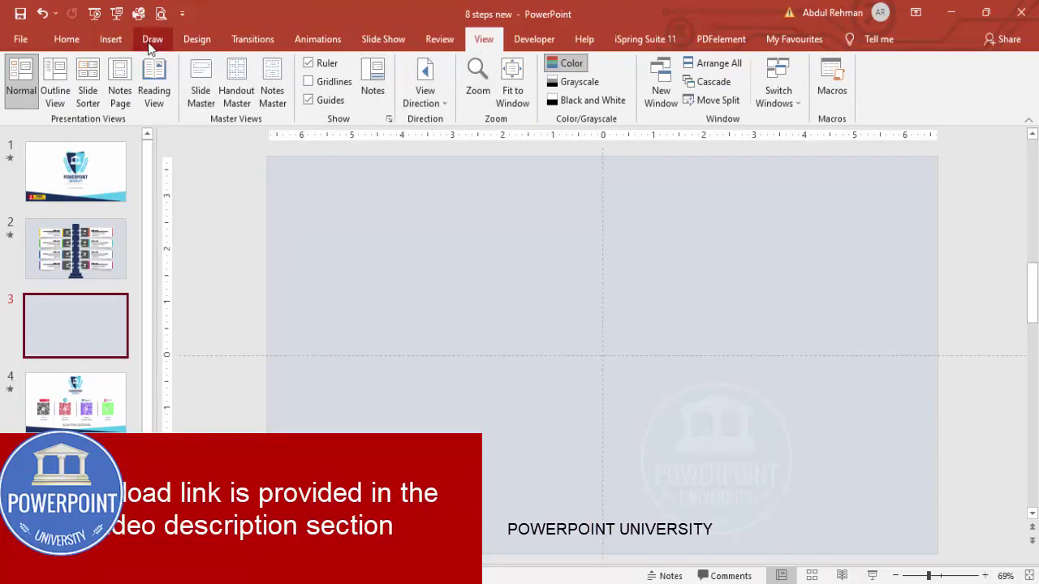
pyautogui.click(110, 36)
pyautogui.click(242, 89)
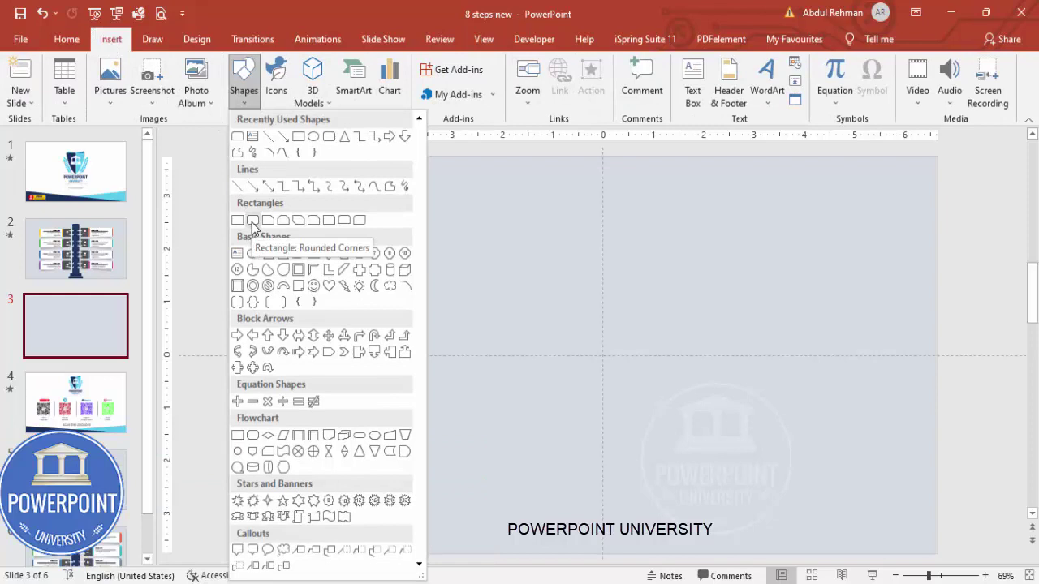
pyautogui.click(252, 221)
pyautogui.moveTo(579, 189); pyautogui.dragTo(626, 523)
# Give the bar no outline and a dark navy fill, centred horizontally and vertically.
pyautogui.click(389, 81)
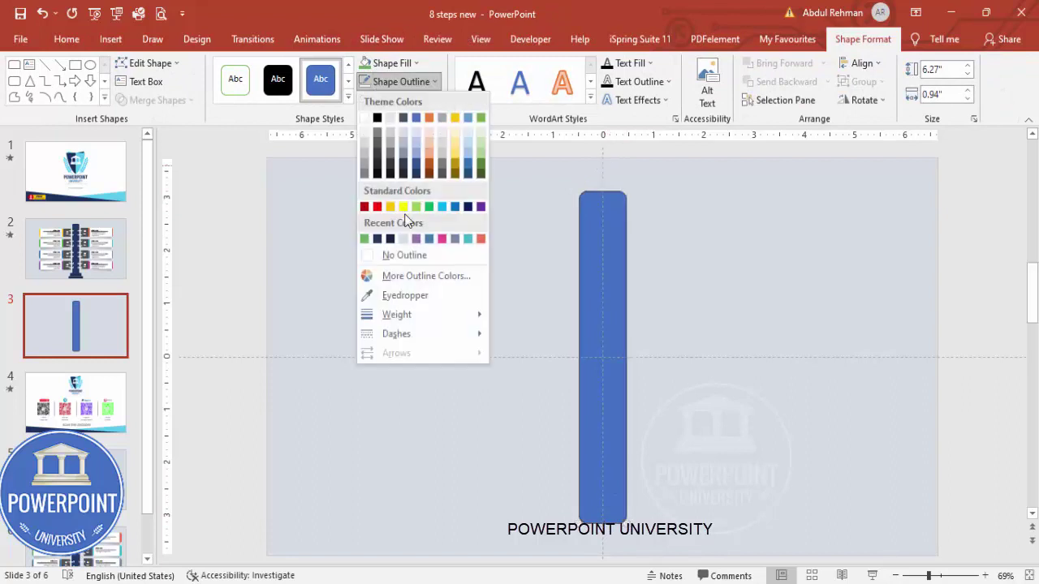
pyautogui.click(409, 256)
pyautogui.click(390, 63)
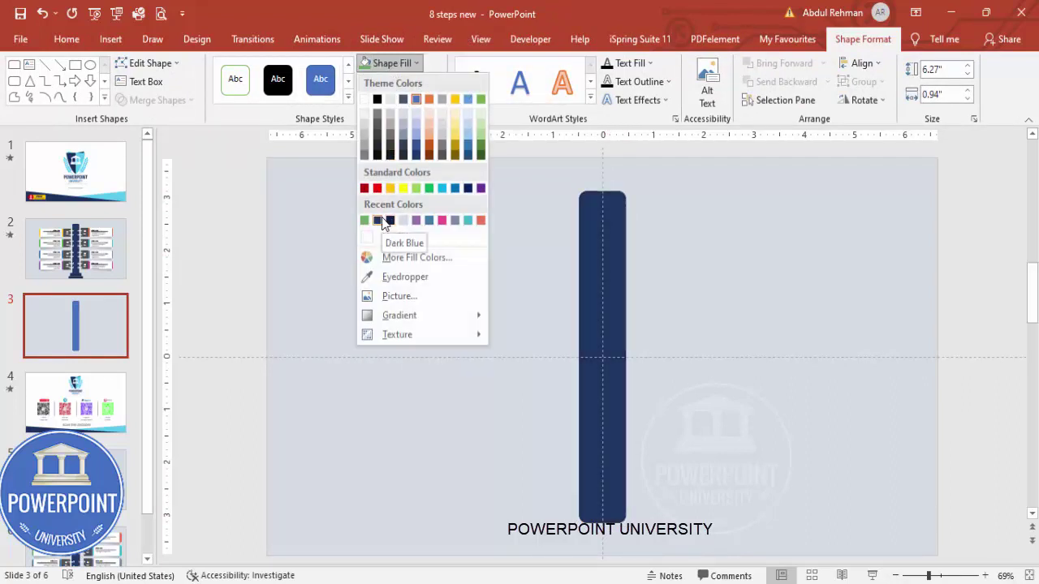
pyautogui.click(384, 221)
pyautogui.click(862, 63)
pyautogui.click(886, 102)
pyautogui.click(862, 63)
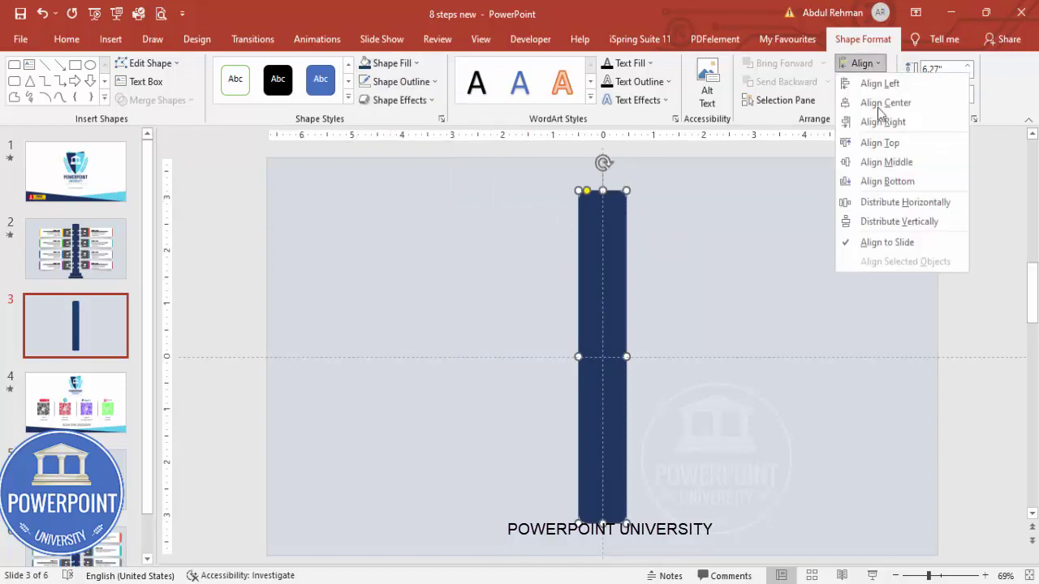
pyautogui.click(897, 163)
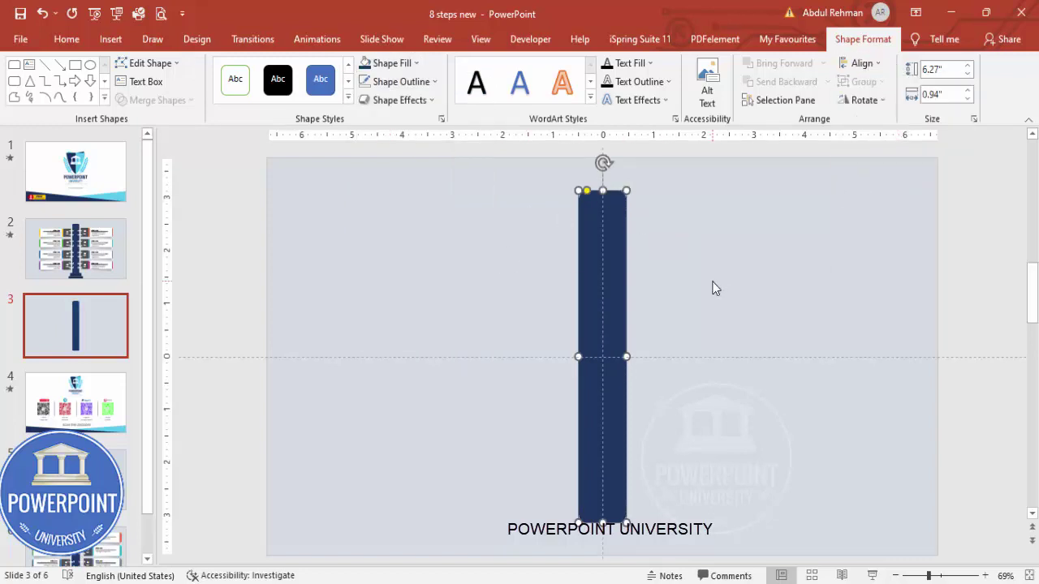
pyautogui.click(397, 82)
pyautogui.click(398, 256)
# Pick the plain Rectangle shape from the Insert shapes gallery.
pyautogui.click(81, 42)
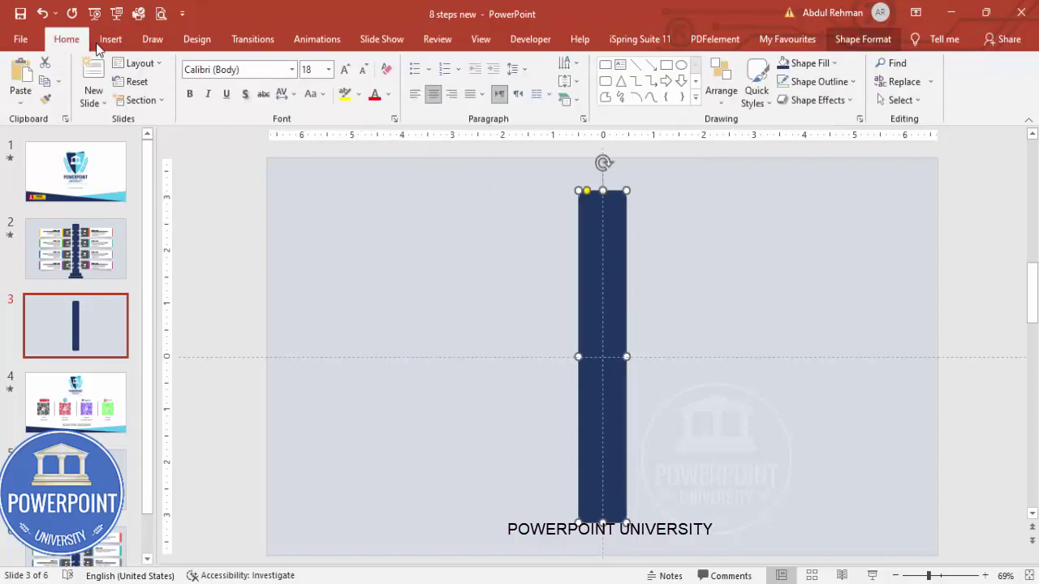
pyautogui.click(108, 40)
pyautogui.click(243, 96)
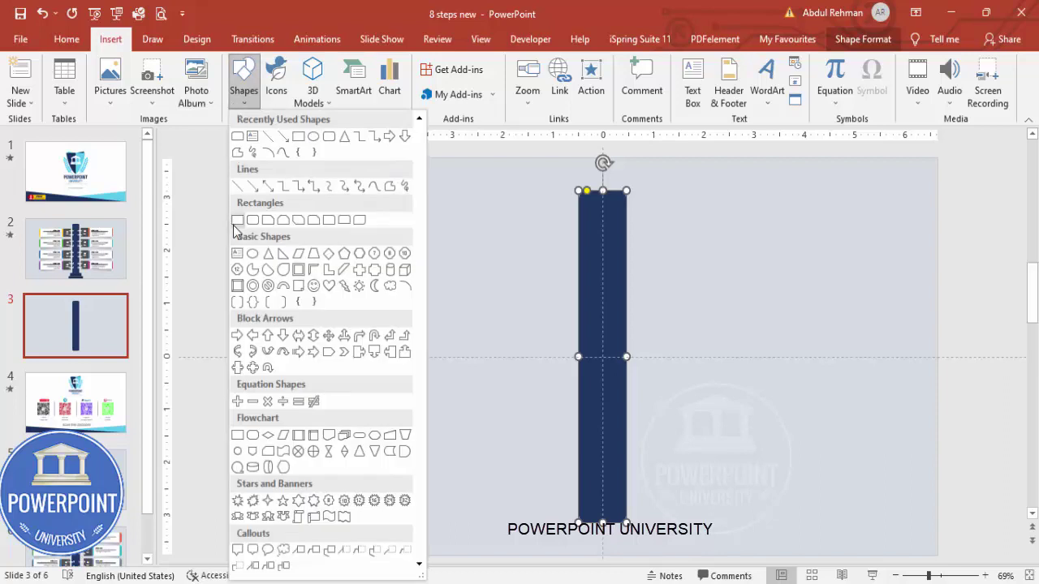
pyautogui.click(237, 221)
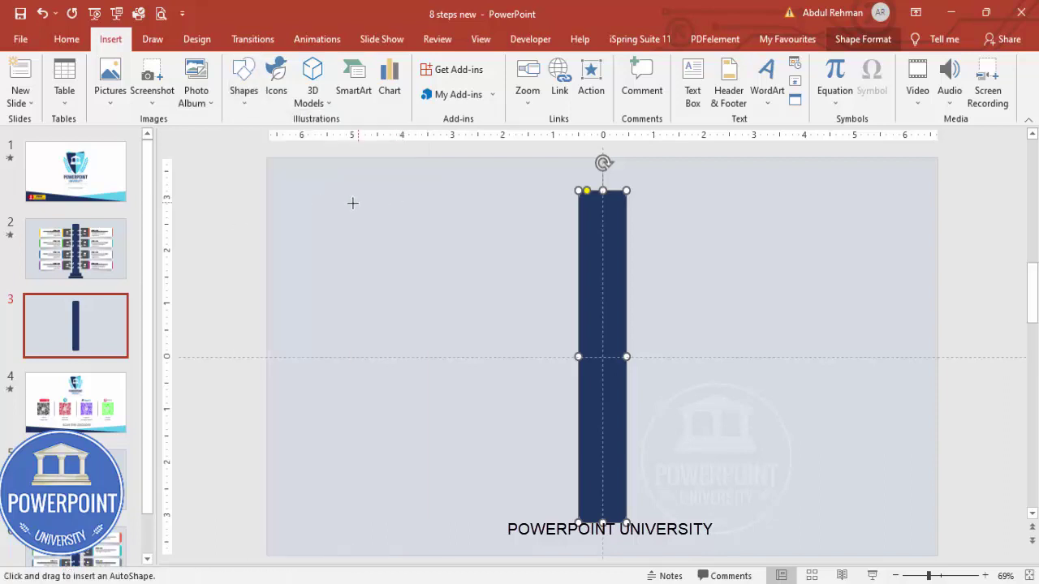
# Draw a wide white, outline-free bar to the left of the navy column.
pyautogui.moveTo(323, 202); pyautogui.dragTo(560, 246)
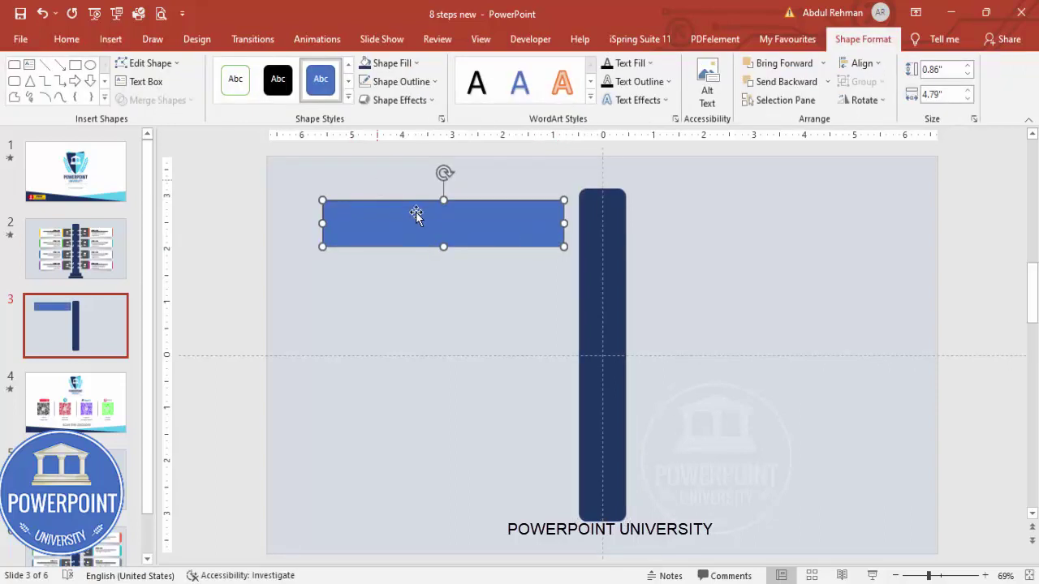
pyautogui.click(422, 81)
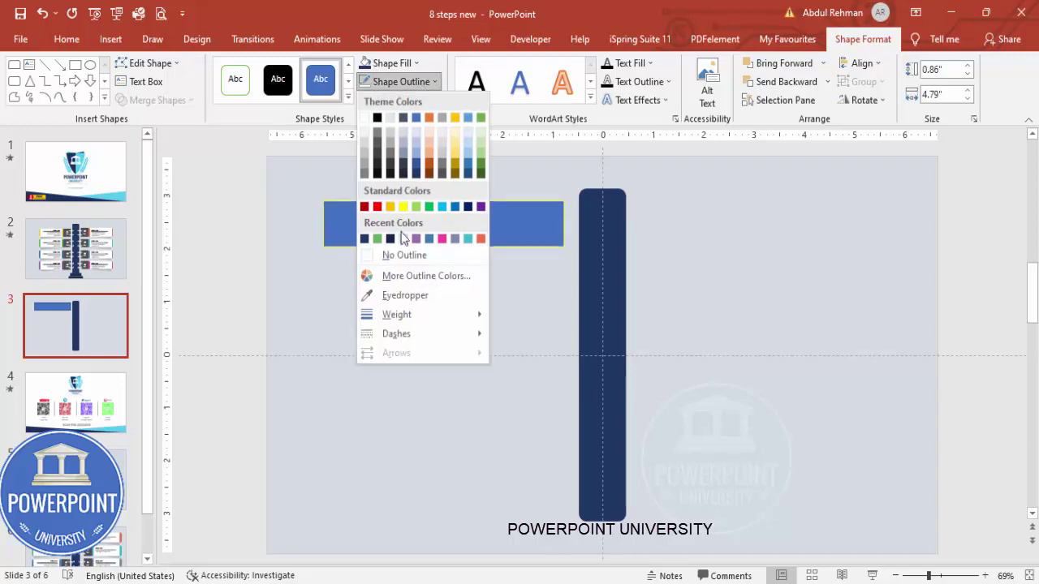
pyautogui.click(406, 256)
pyautogui.click(381, 63)
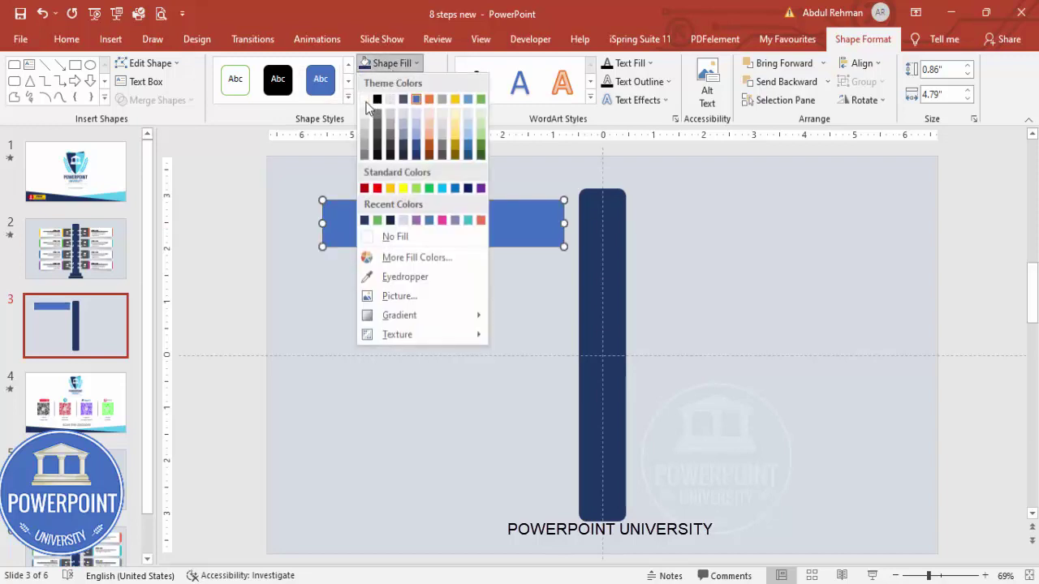
pyautogui.click(365, 99)
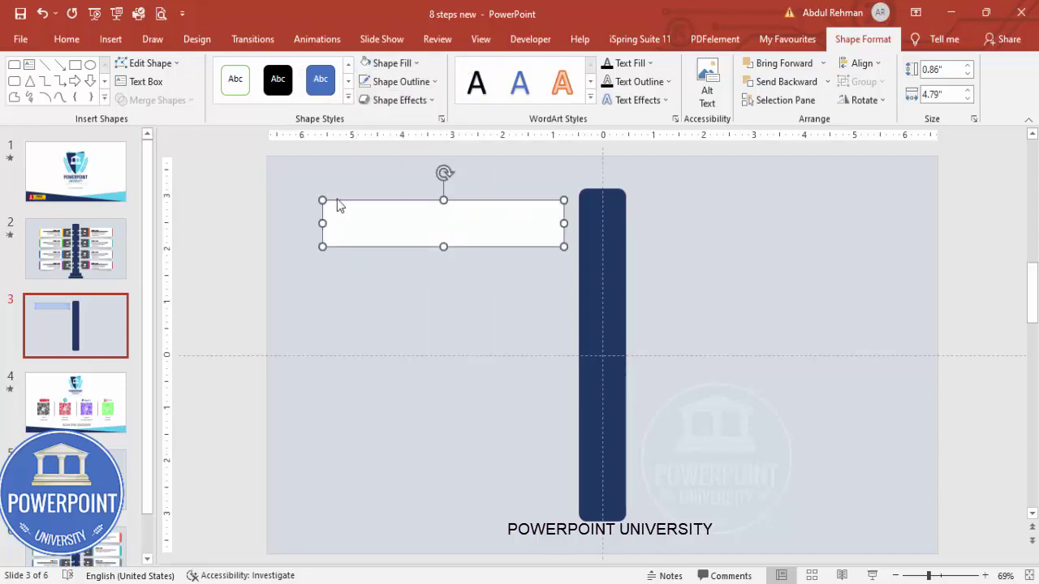
# Add a small dark navy, outline-free square at the white bar's right end.
pyautogui.click(111, 39)
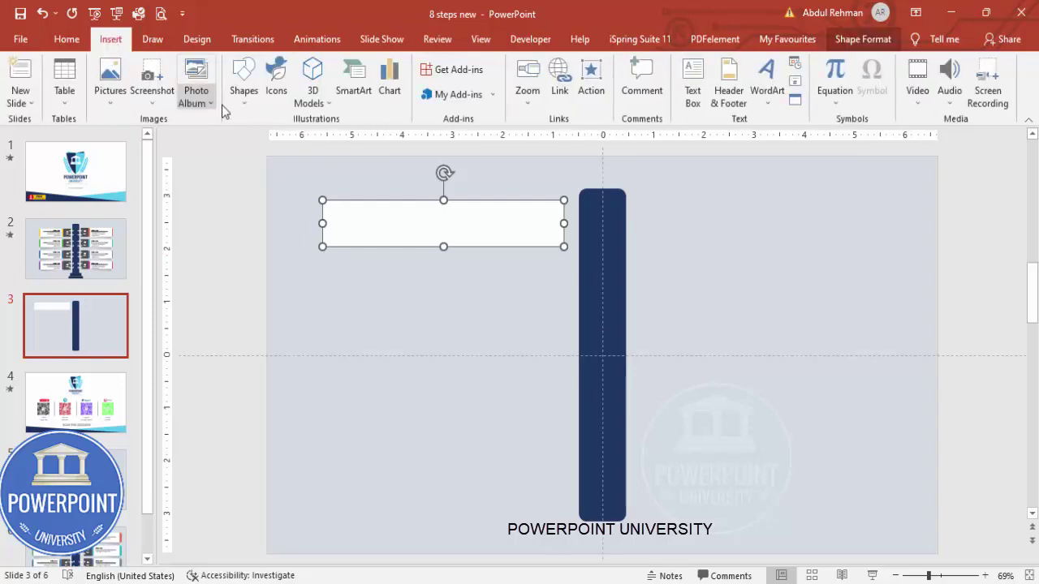
pyautogui.click(241, 97)
pyautogui.click(237, 221)
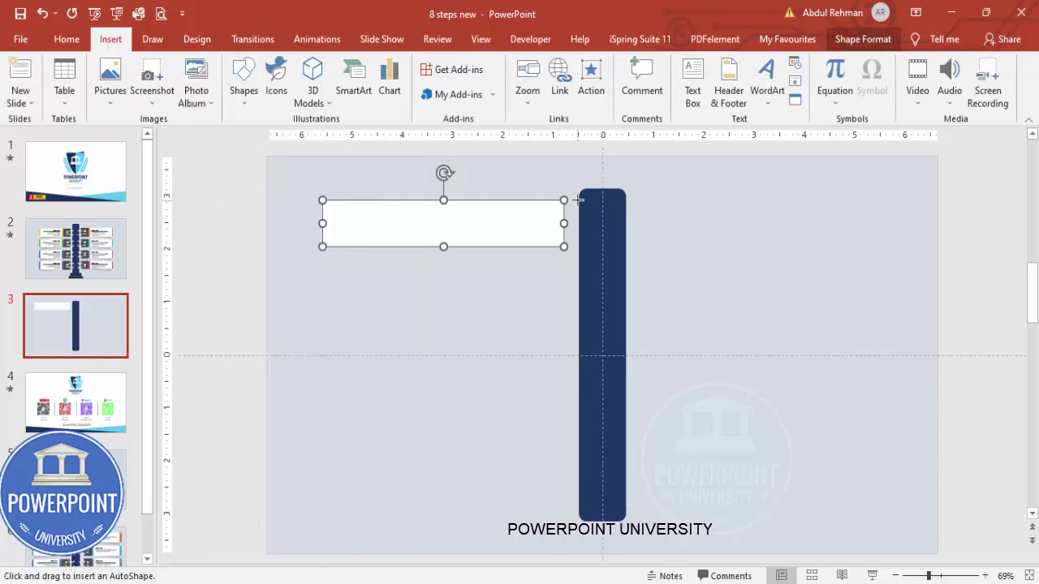
pyautogui.moveTo(516, 199); pyautogui.dragTo(564, 245)
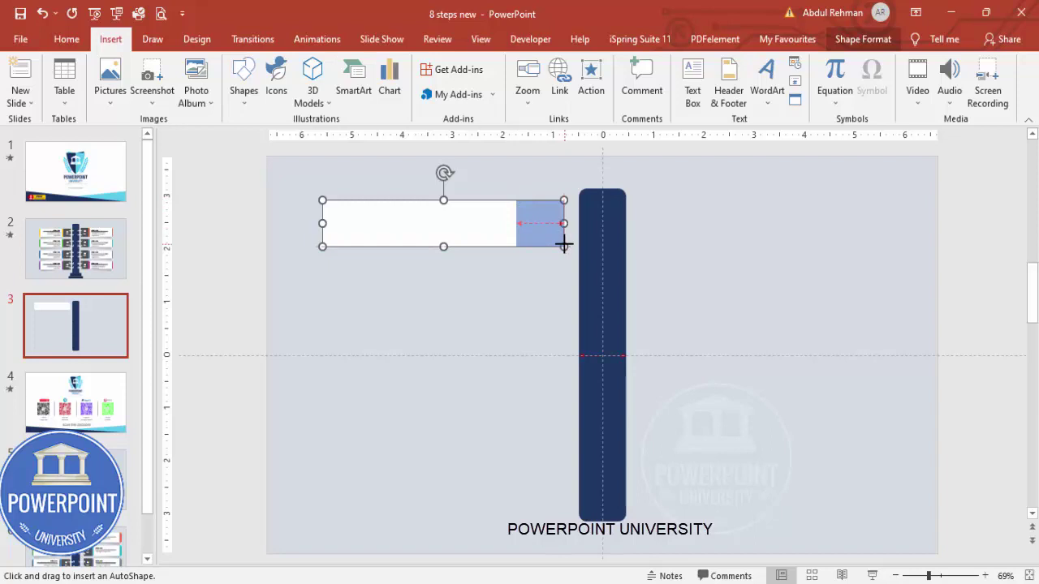
pyautogui.moveTo(564, 245); pyautogui.dragTo(564, 246)
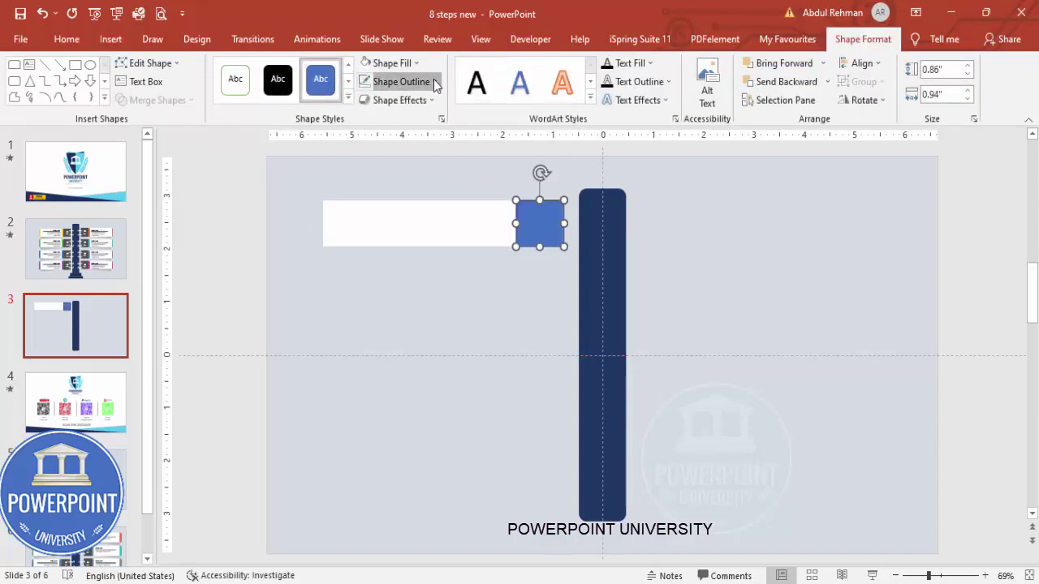
pyautogui.click(401, 81)
pyautogui.click(430, 255)
pyautogui.click(392, 63)
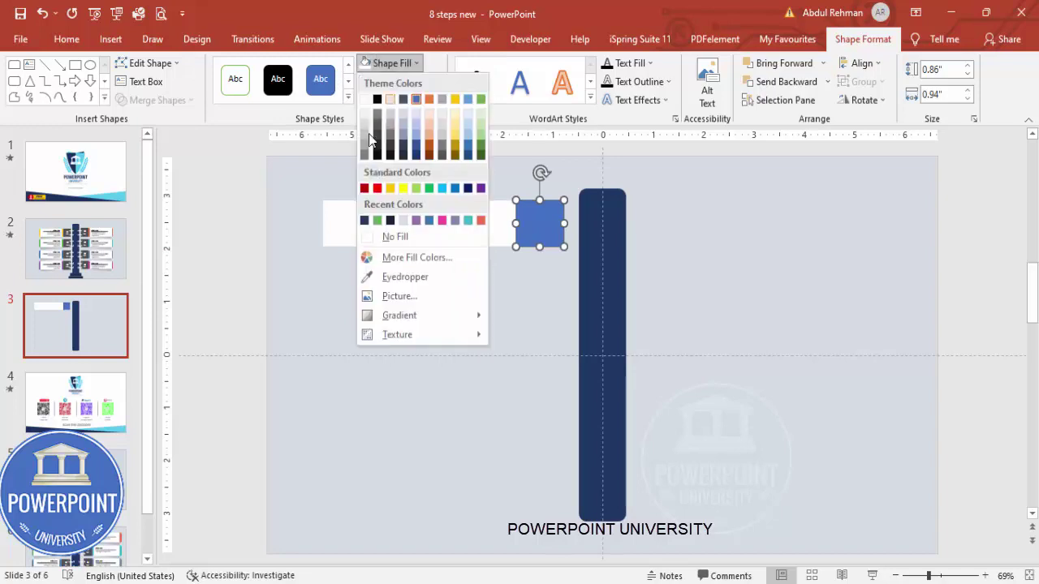
pyautogui.click(389, 221)
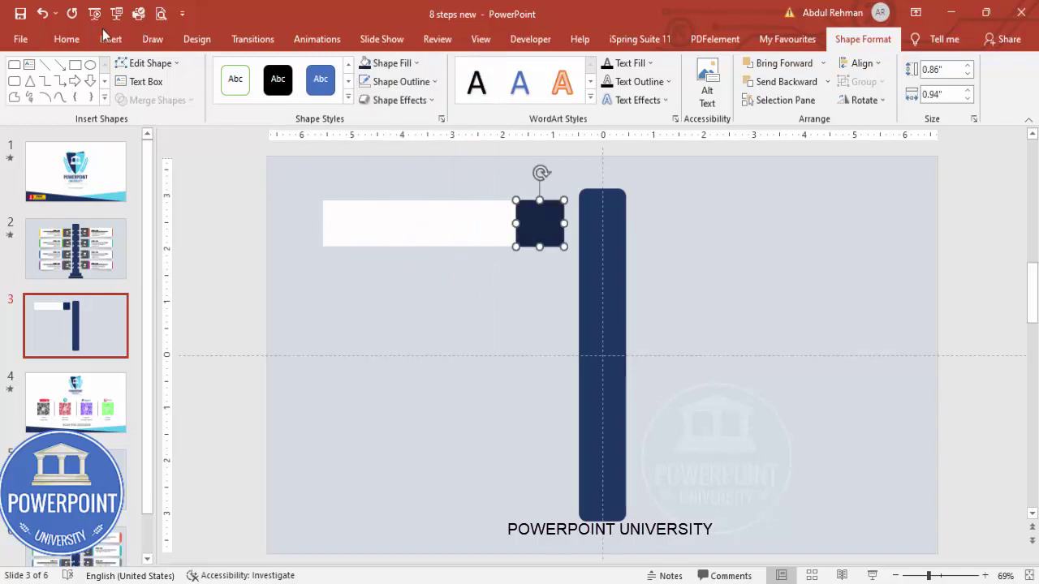
pyautogui.click(111, 39)
pyautogui.click(243, 82)
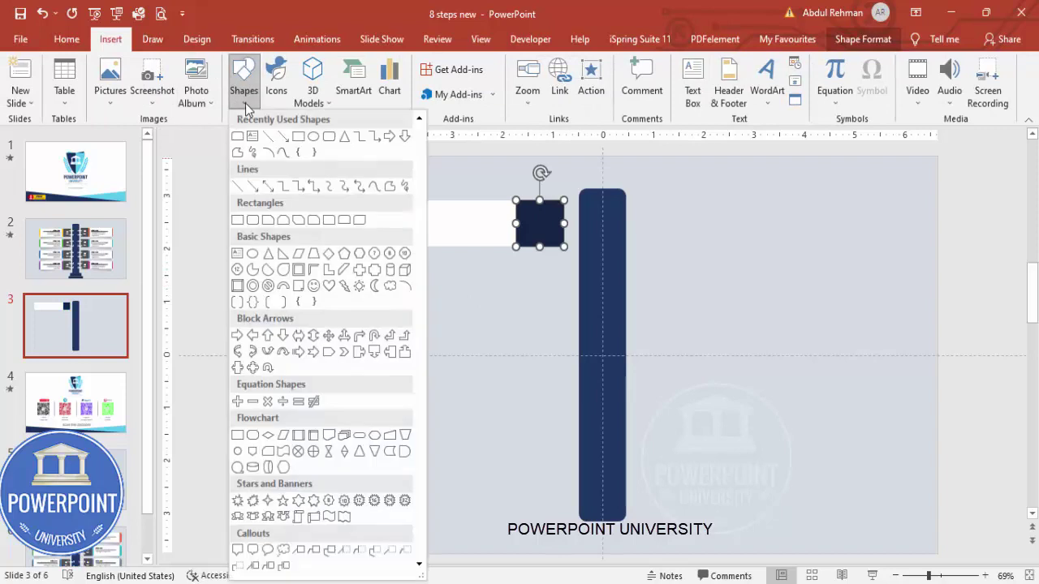
# Draw a green, outline-free rounded block and move it onto the white bar's left end.
pyautogui.click(253, 220)
pyautogui.moveTo(420, 268); pyautogui.dragTo(473, 309)
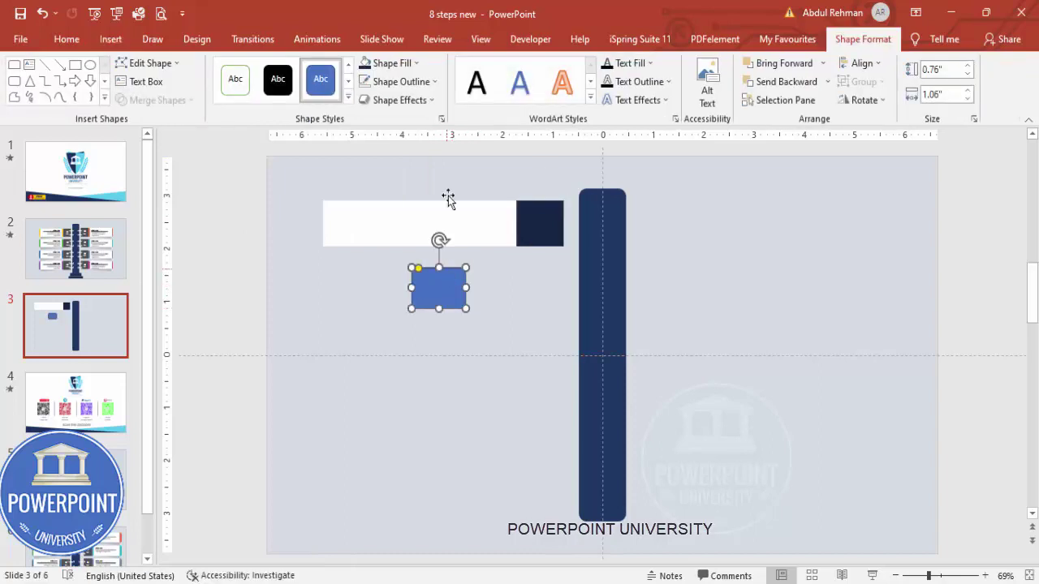
pyautogui.click(422, 82)
pyautogui.click(406, 254)
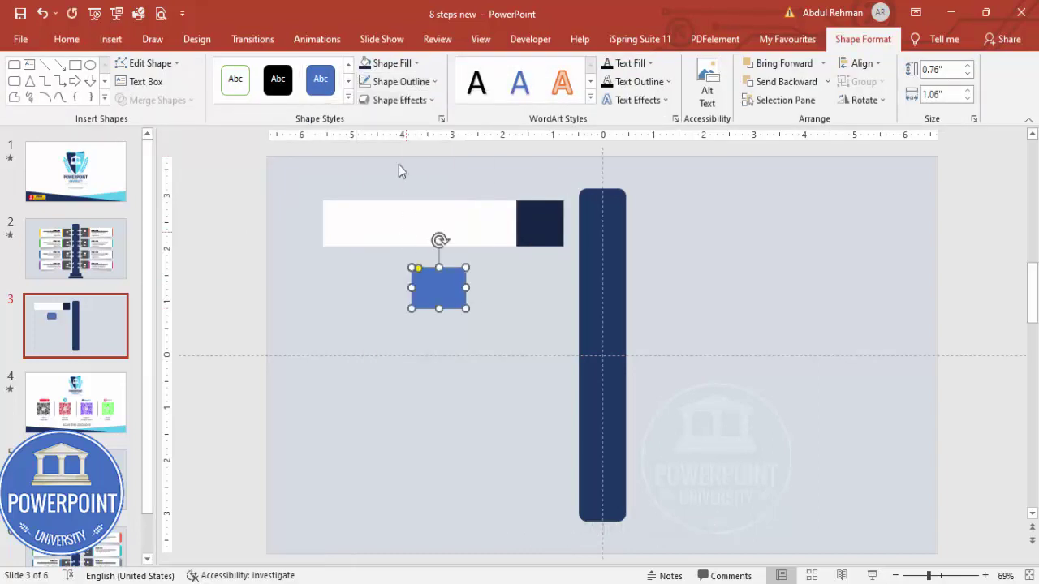
pyautogui.click(388, 63)
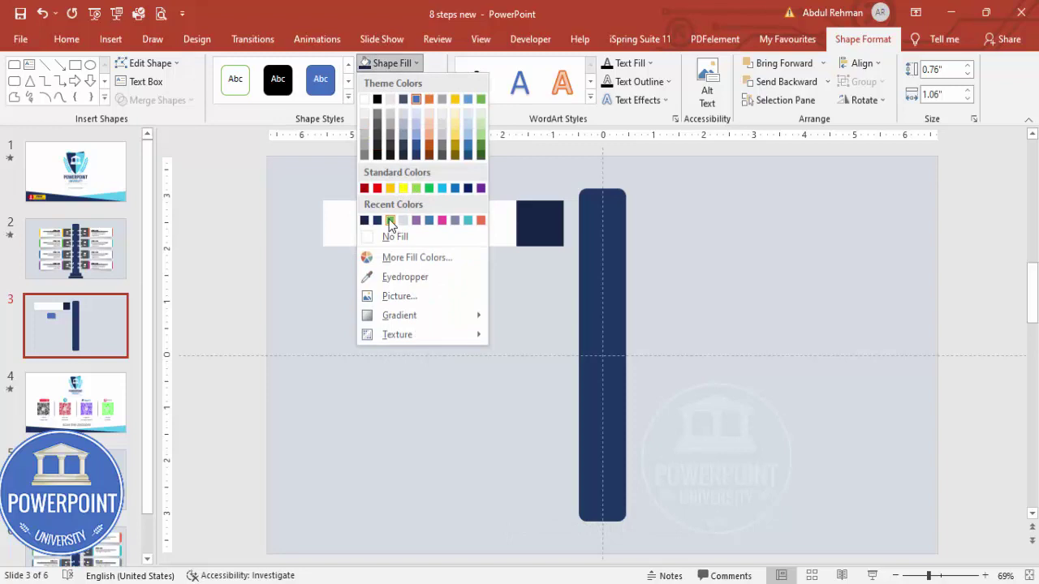
pyautogui.click(390, 221)
pyautogui.moveTo(439, 288); pyautogui.dragTo(340, 225)
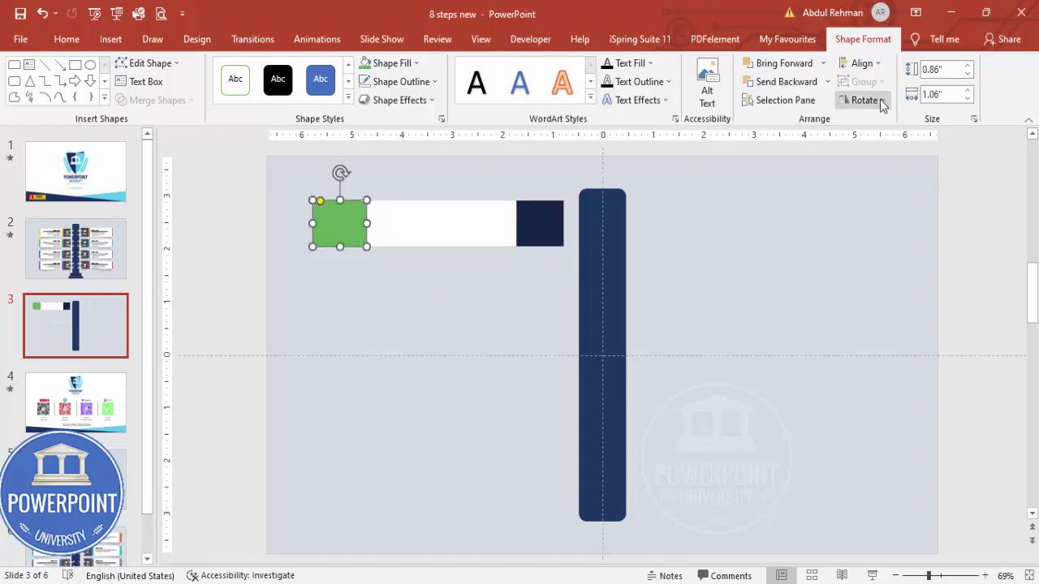
# Send the green block to the back and tuck a second one behind the navy square.
pyautogui.click(828, 81)
pyautogui.click(792, 121)
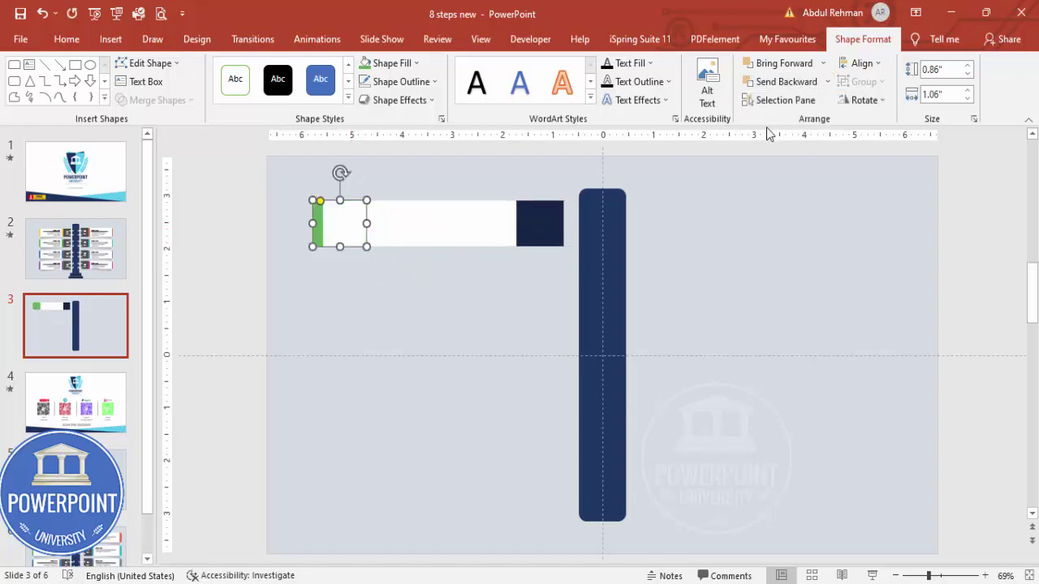
pyautogui.click(383, 311)
pyautogui.click(319, 222)
pyautogui.moveTo(357, 235); pyautogui.dragTo(536, 234)
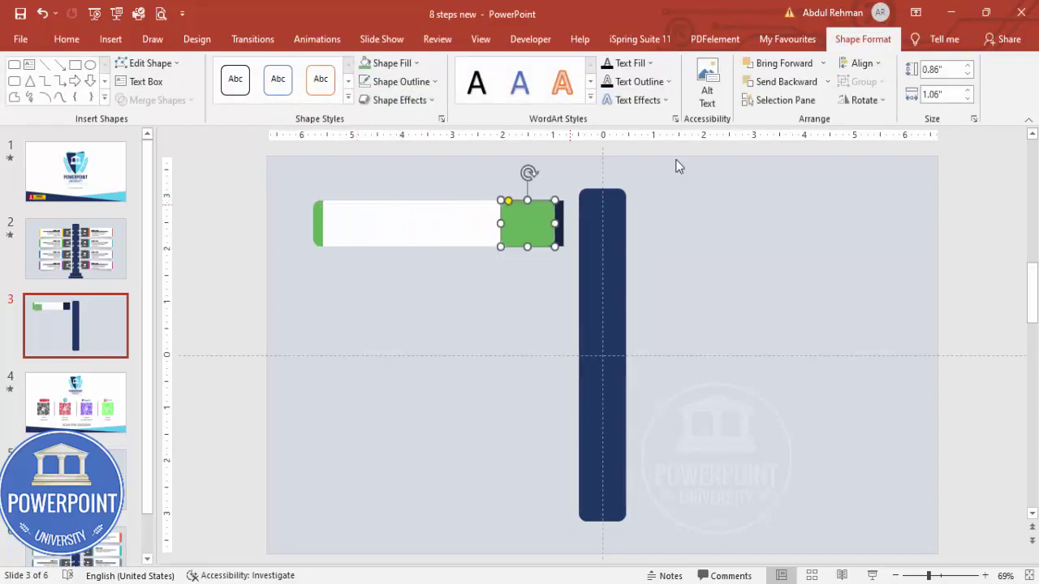
pyautogui.click(784, 81)
pyautogui.press('Right')
pyautogui.press('Right')
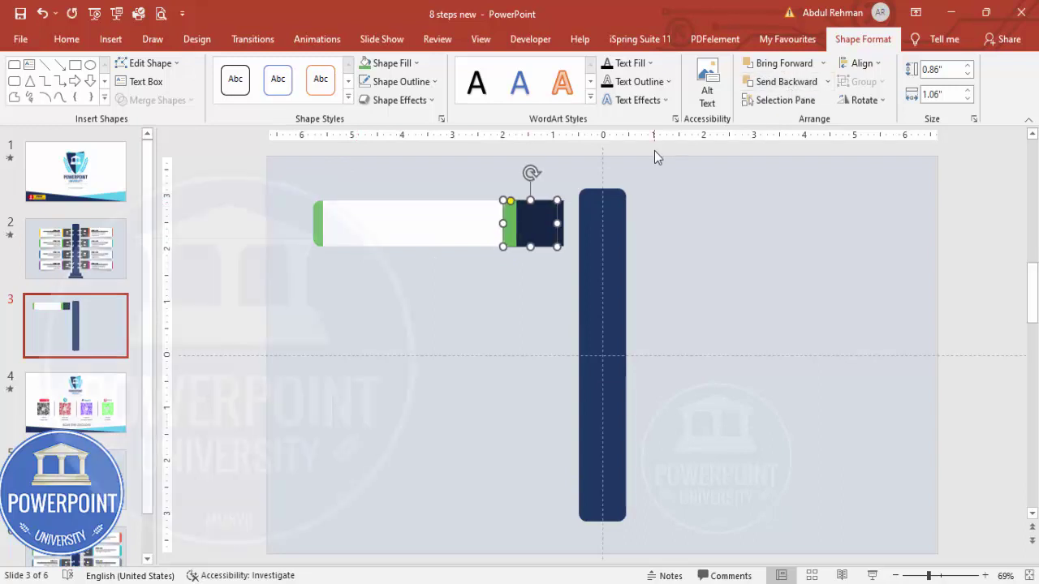
# Nudge the green strip at the white bar's left end slightly left.
pyautogui.click(494, 275)
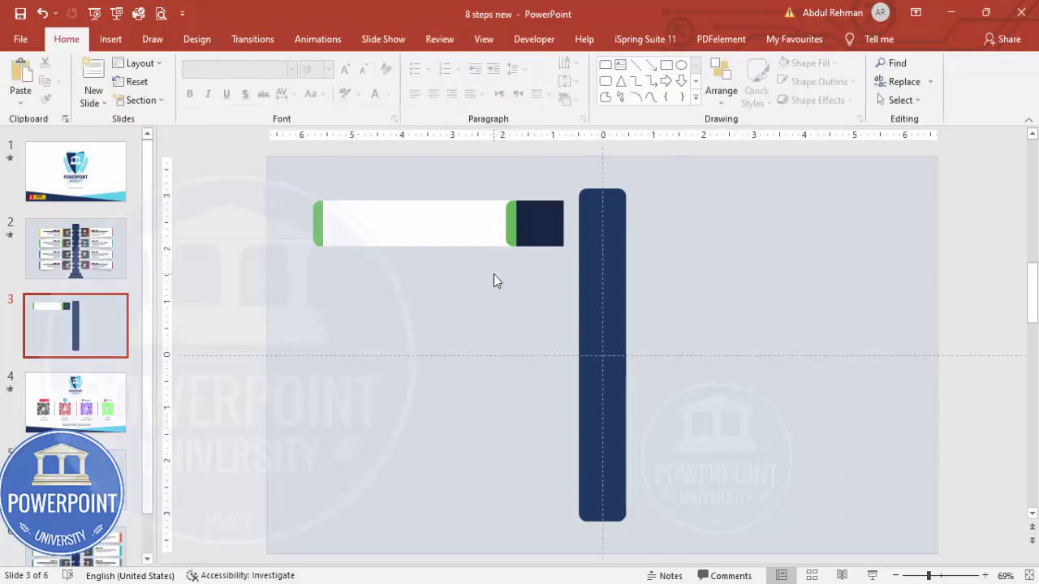
pyautogui.click(318, 221)
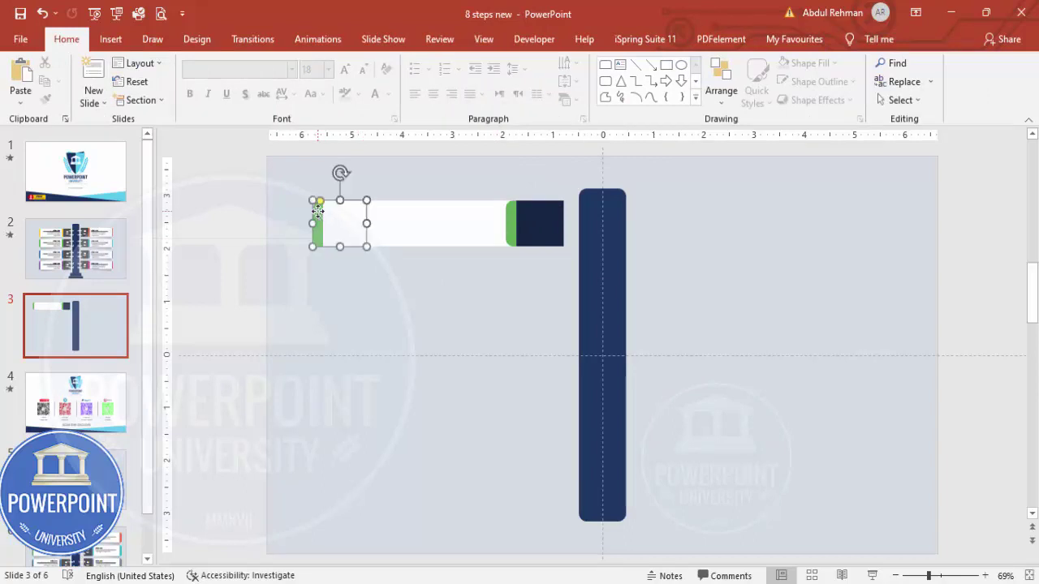
pyautogui.press('Left')
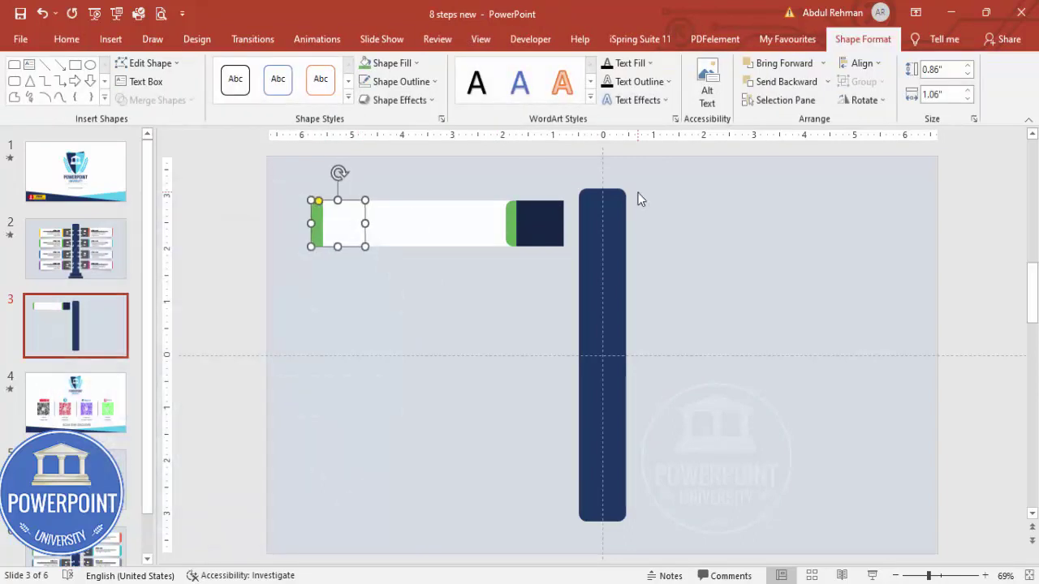
pyautogui.click(498, 269)
# Group the white bar, navy square and green accents into one object with Ctrl+G.
pyautogui.moveTo(286, 175); pyautogui.dragTo(573, 270)
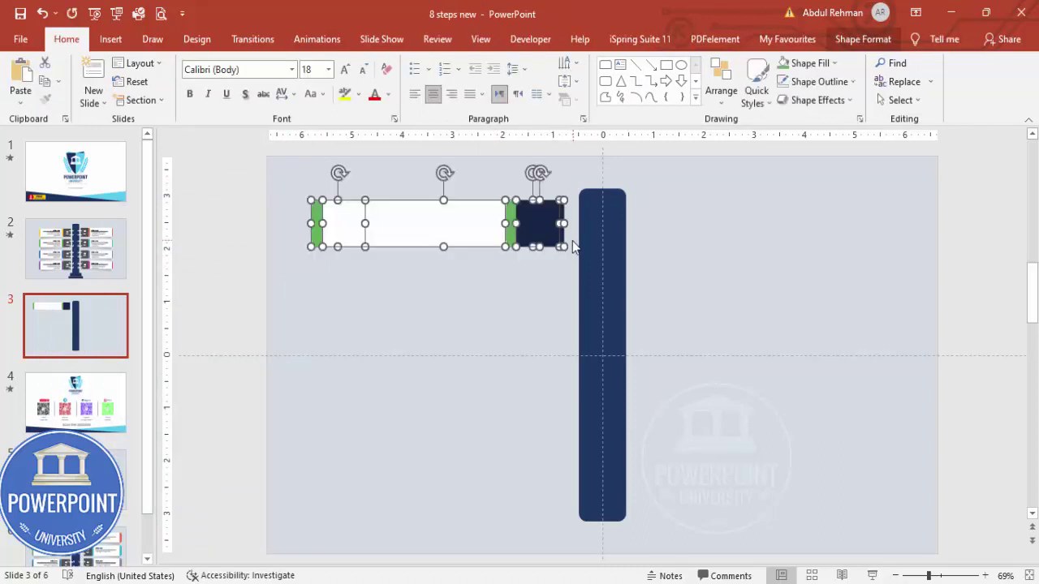
pyautogui.hotkey('ctrl', 'g')
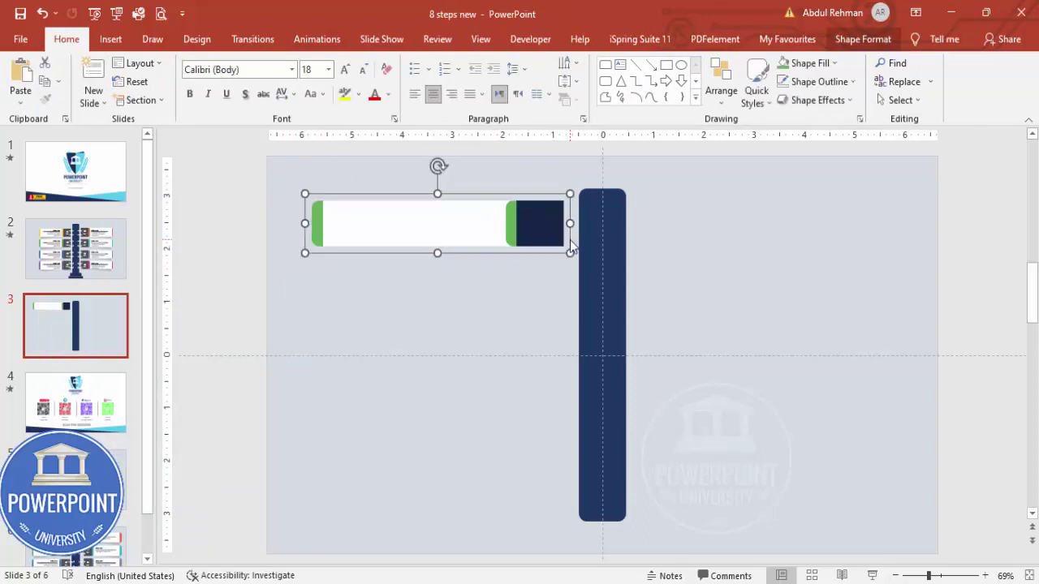
pyautogui.click(496, 273)
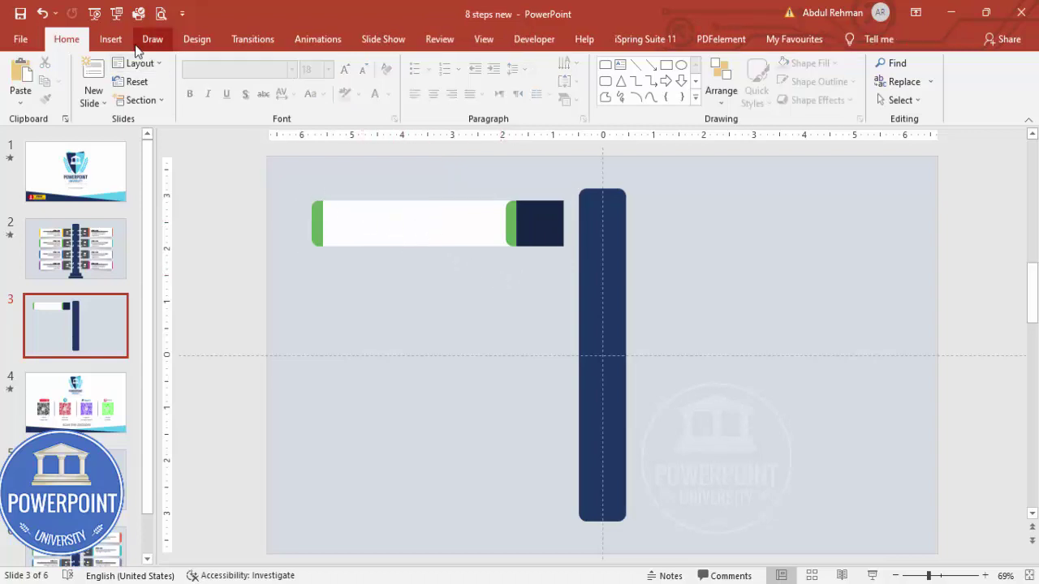
pyautogui.click(111, 39)
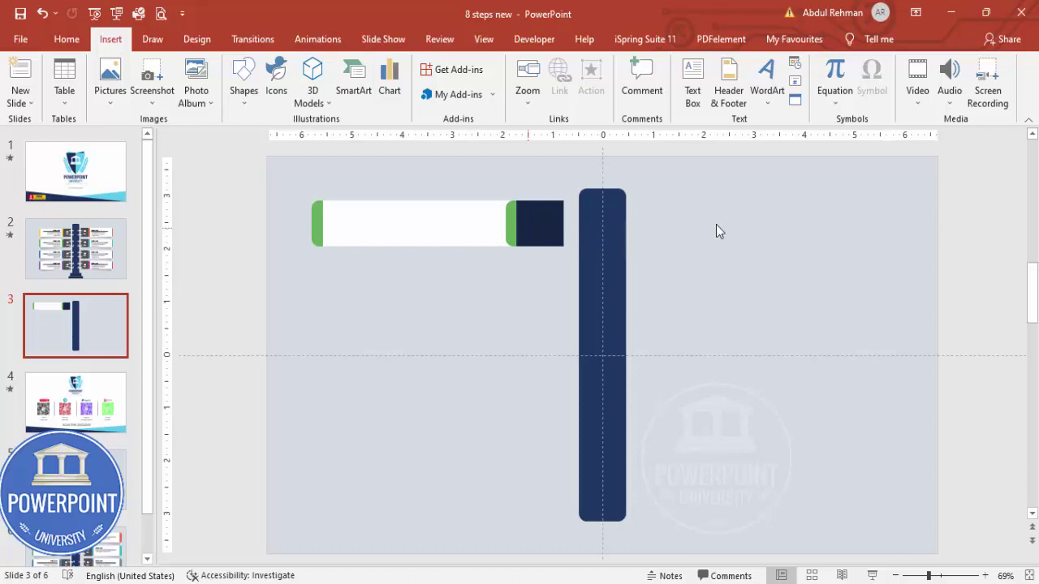
# Place a copy of the title bar right of the navy column and flip it horizontally.
pyautogui.click(411, 219)
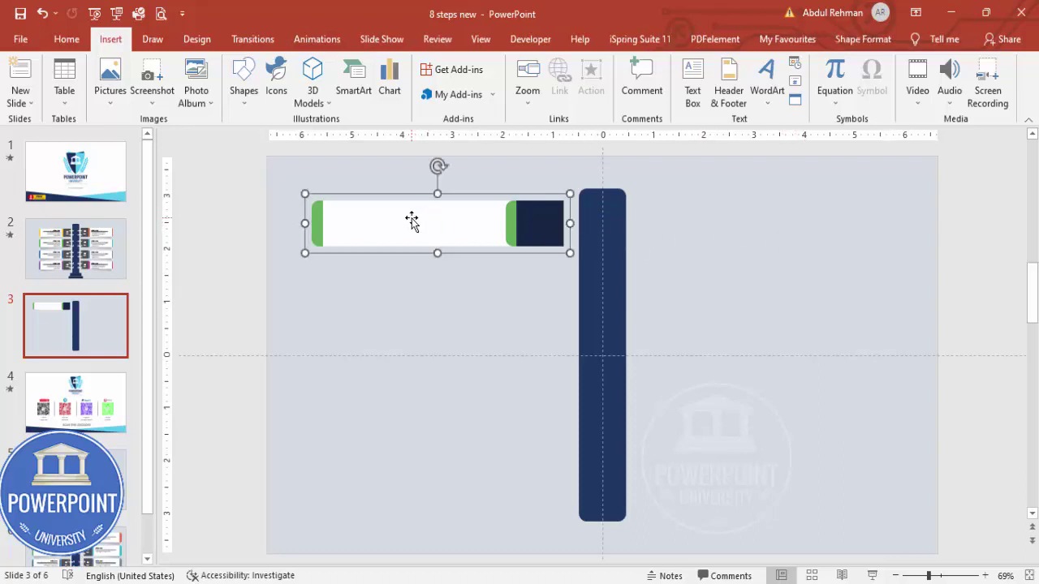
pyautogui.moveTo(412, 227); pyautogui.dragTo(738, 242)
pyautogui.click(861, 41)
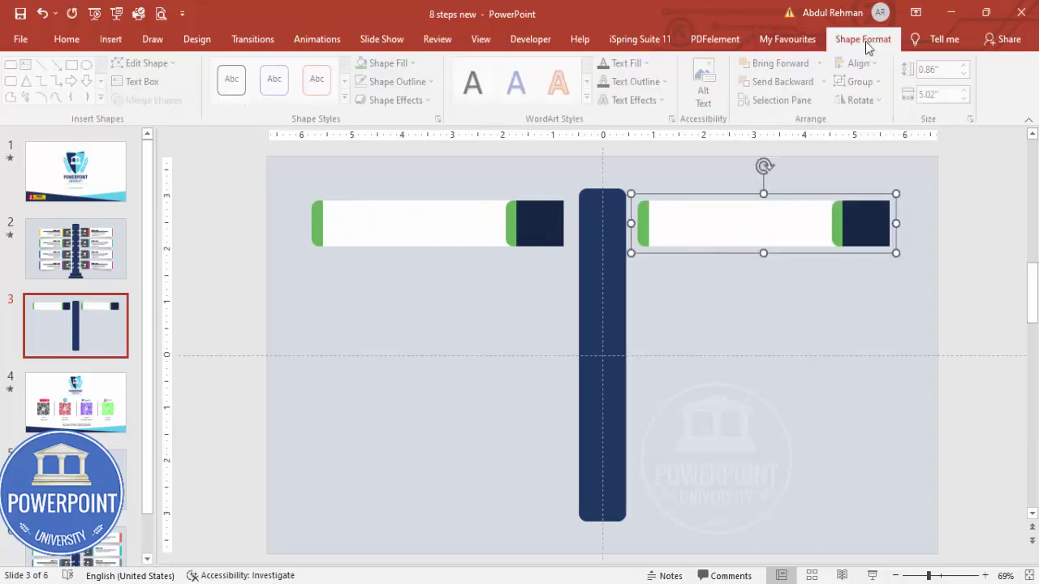
pyautogui.click(864, 63)
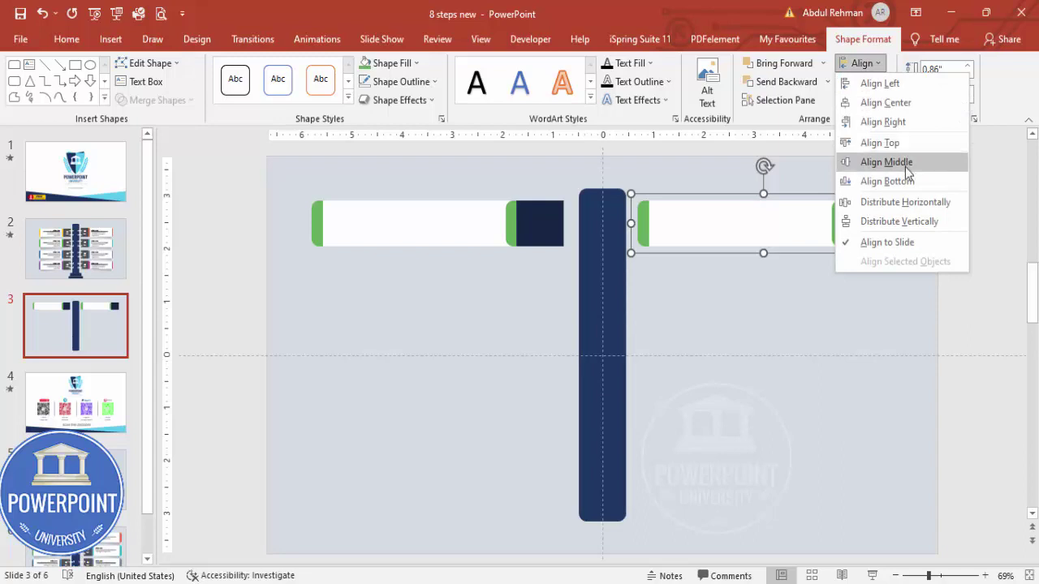
pyautogui.click(863, 63)
pyautogui.click(864, 100)
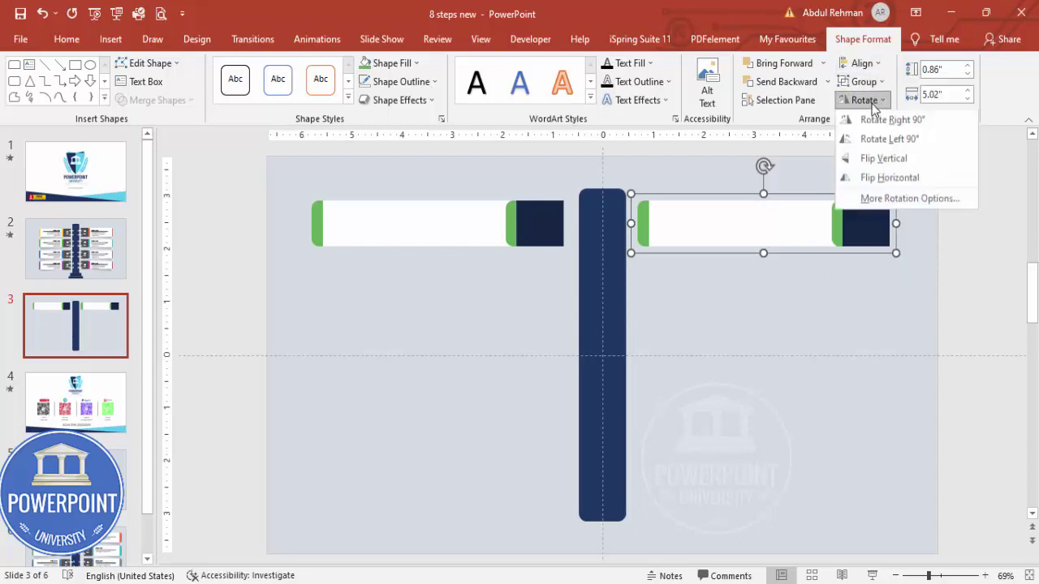
pyautogui.click(890, 178)
pyautogui.moveTo(765, 223); pyautogui.dragTo(770, 222)
# Select both title bars together, then clear the selection.
pyautogui.click(524, 258)
pyautogui.click(382, 225)
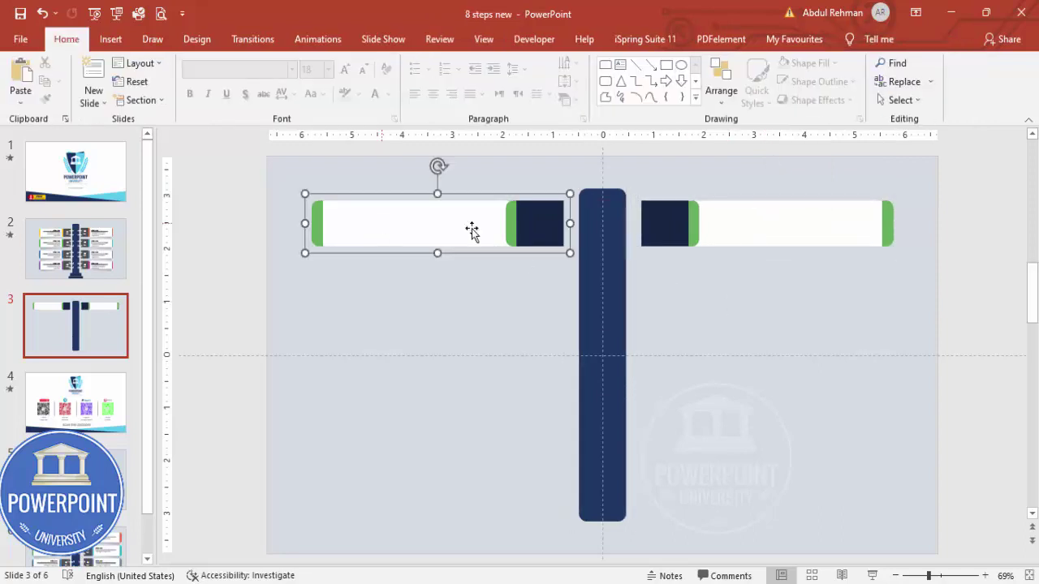
pyautogui.keyDown('shift'); pyautogui.click(771, 236); pyautogui.keyUp('shift')
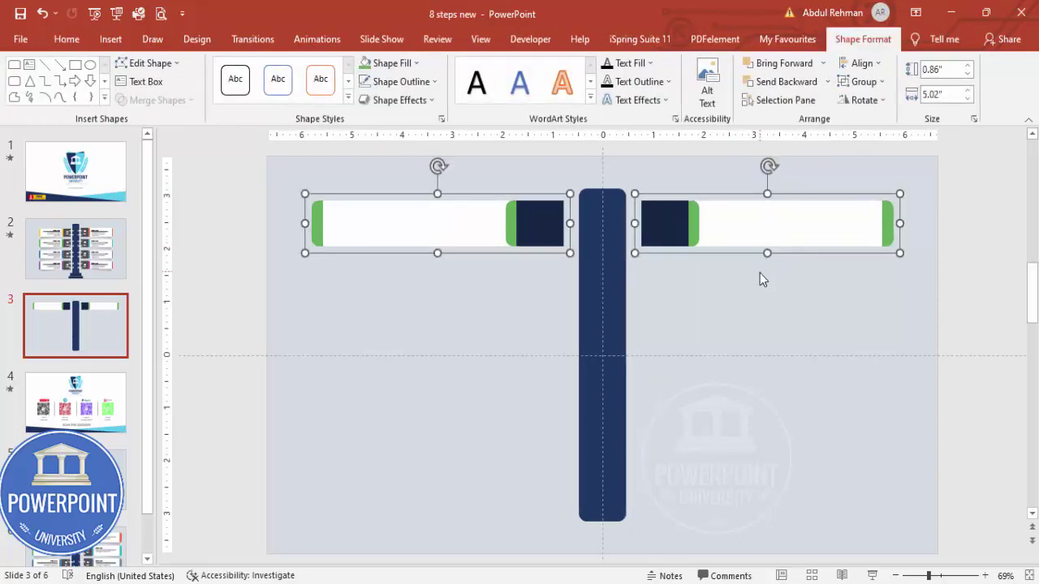
pyautogui.click(190, 139)
pyautogui.click(110, 39)
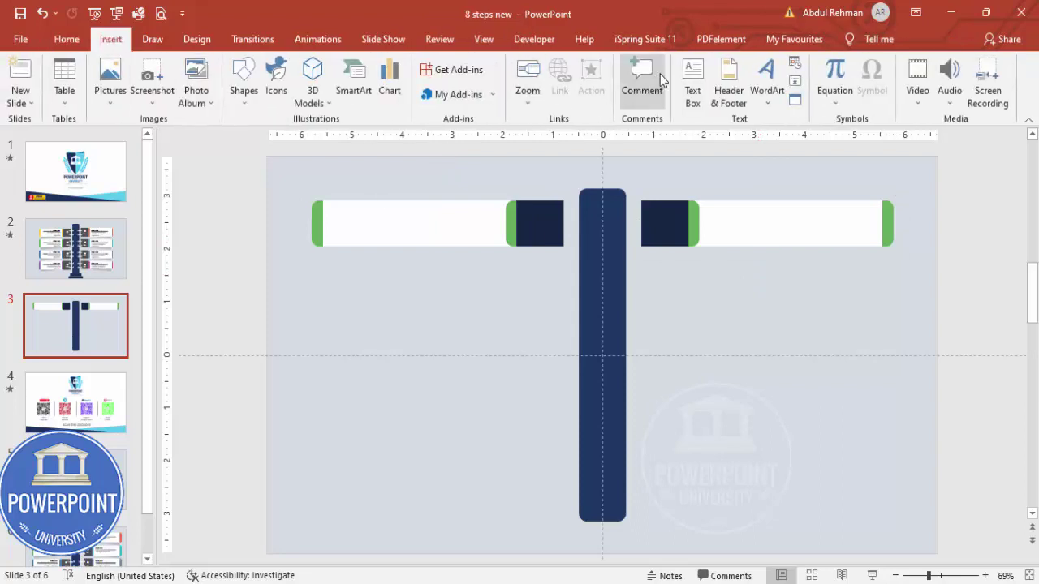
# Add a text box reading TITLE on the left title bar.
pyautogui.click(693, 81)
pyautogui.moveTo(338, 212); pyautogui.dragTo(424, 236)
pyautogui.write('TE')
pyautogui.press('BackSpace')
pyautogui.write('TIL')
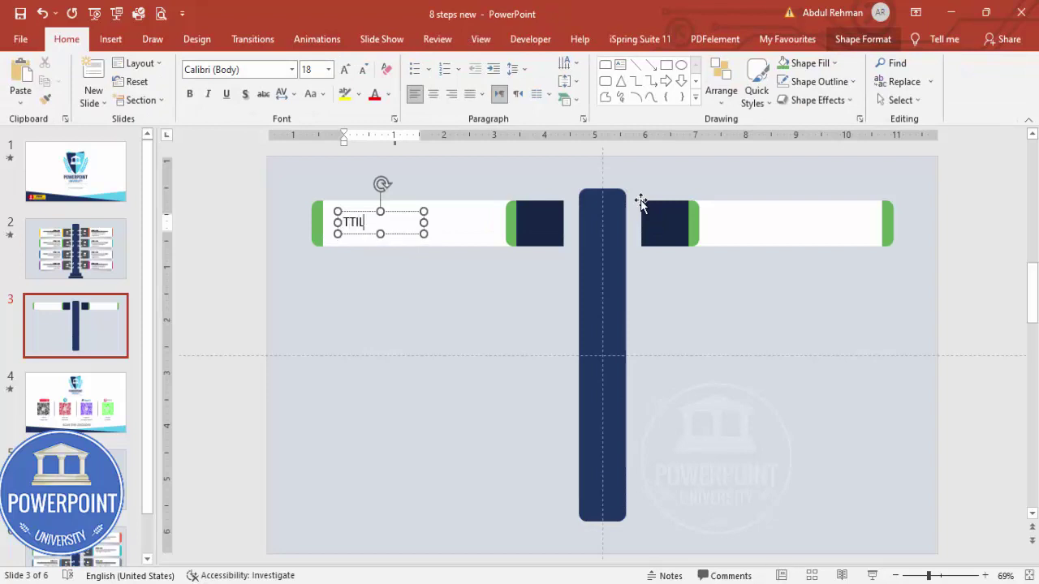
pyautogui.press('BackSpace')
pyautogui.write('IT')
pyautogui.click(409, 213)
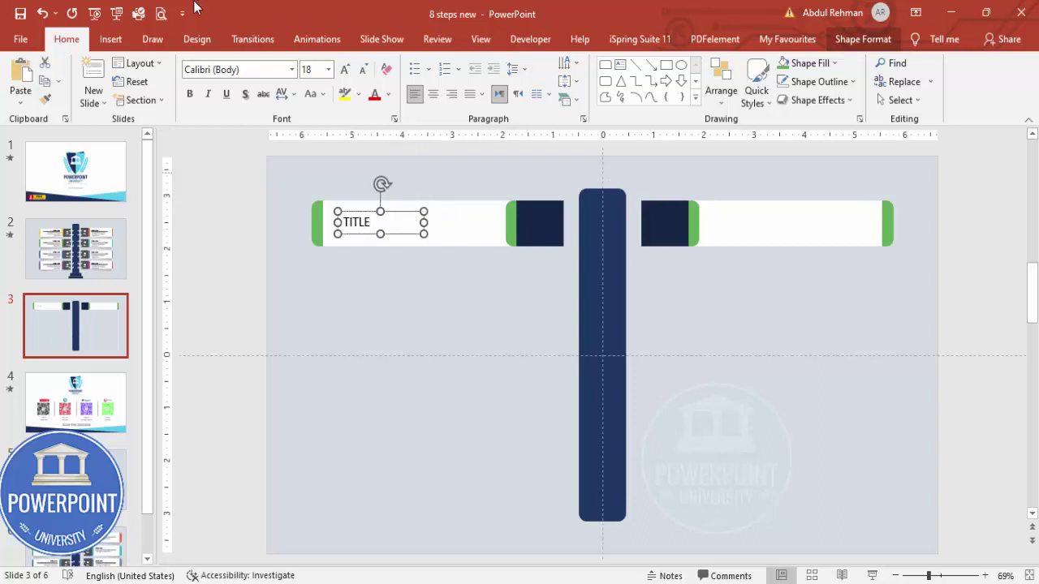
# Make TITLE bold, 14 pt and dark navy, placed at the bar's top left.
pyautogui.click(189, 94)
pyautogui.click(365, 70)
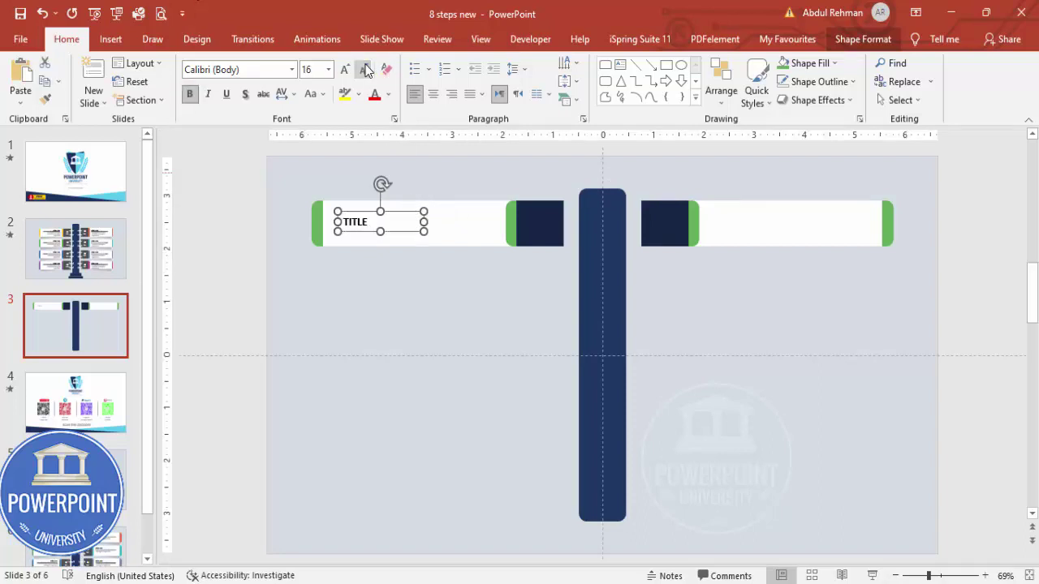
pyautogui.click(365, 69)
pyautogui.moveTo(399, 216); pyautogui.dragTo(393, 205)
pyautogui.click(388, 94)
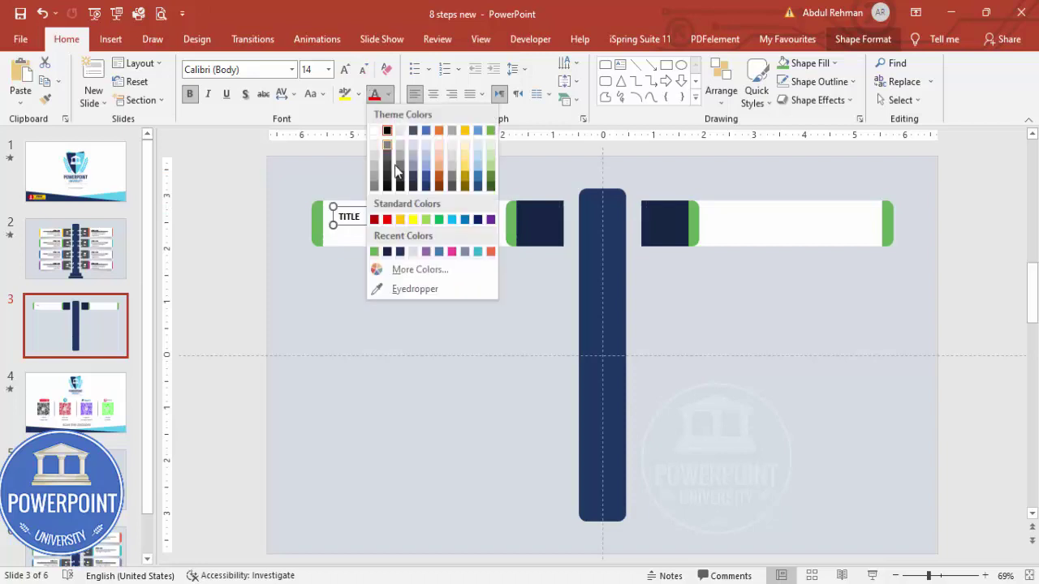
pyautogui.click(387, 252)
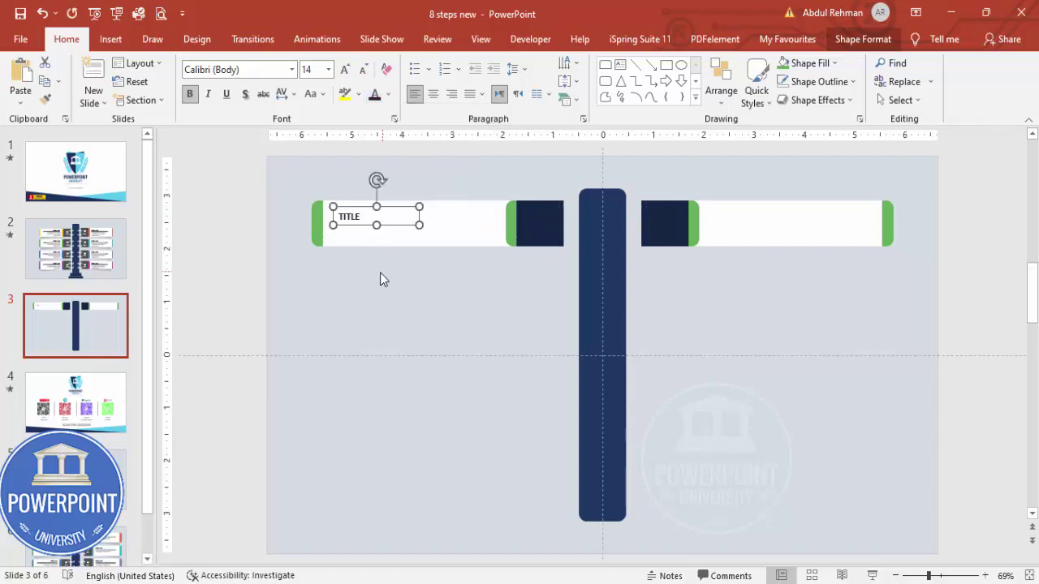
pyautogui.click(286, 314)
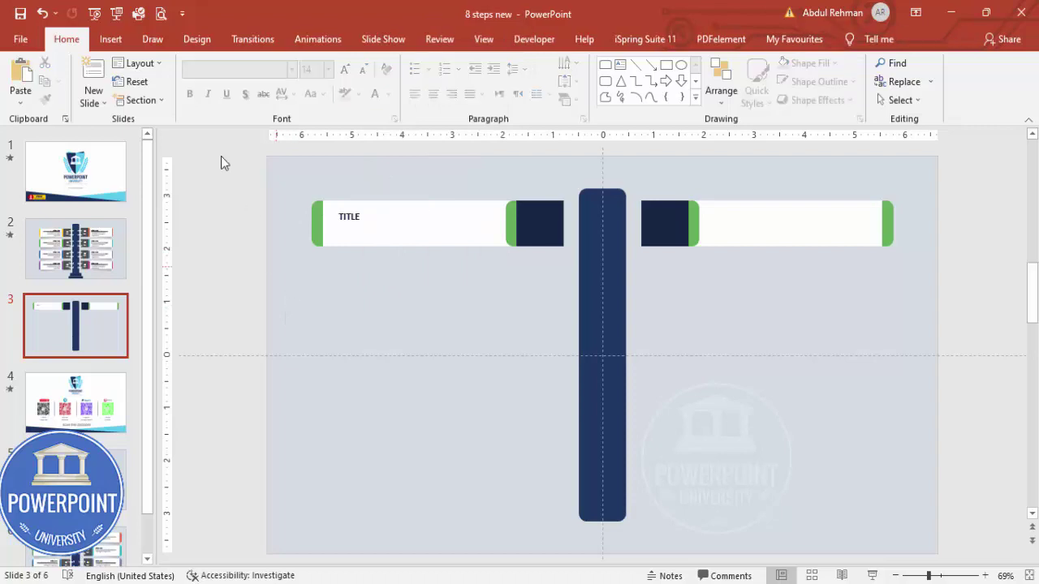
pyautogui.click(110, 39)
pyautogui.click(691, 91)
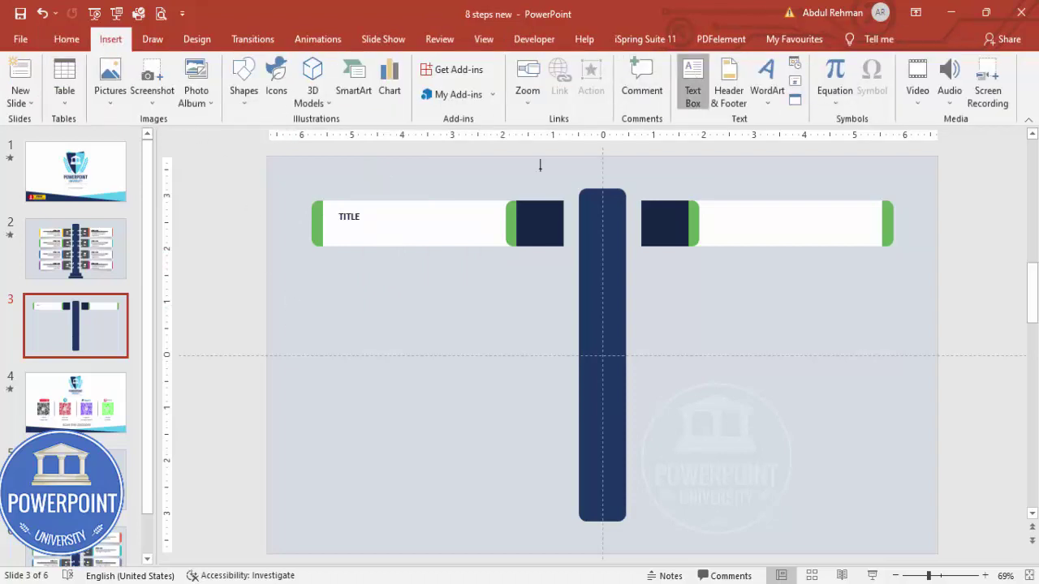
# Generate Lorem ipsum text with =lorem() and trim it to two sentences.
pyautogui.moveTo(322, 283); pyautogui.dragTo(500, 342)
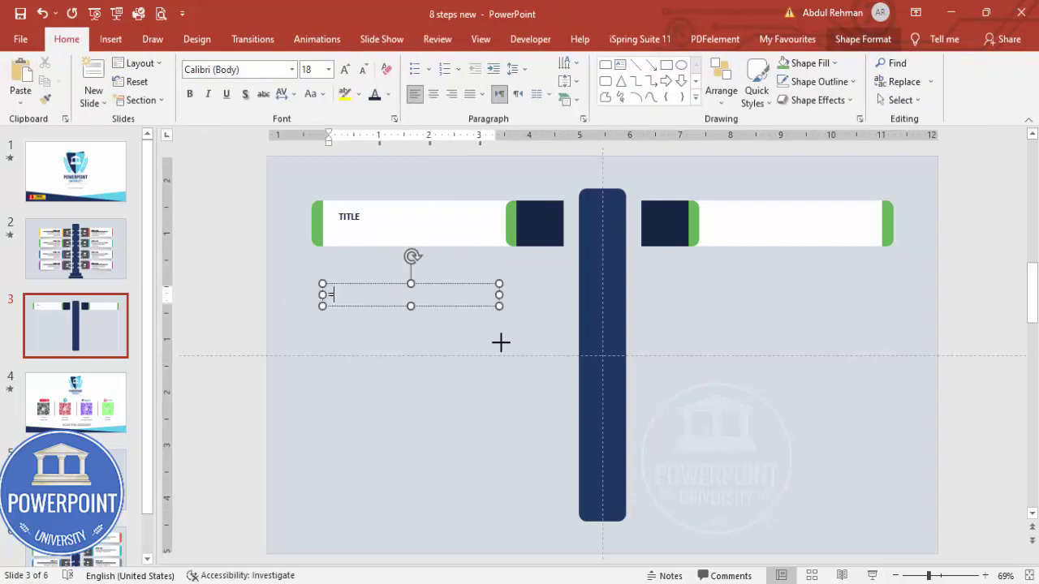
pyautogui.write('=lorem()')
pyautogui.press('Return')
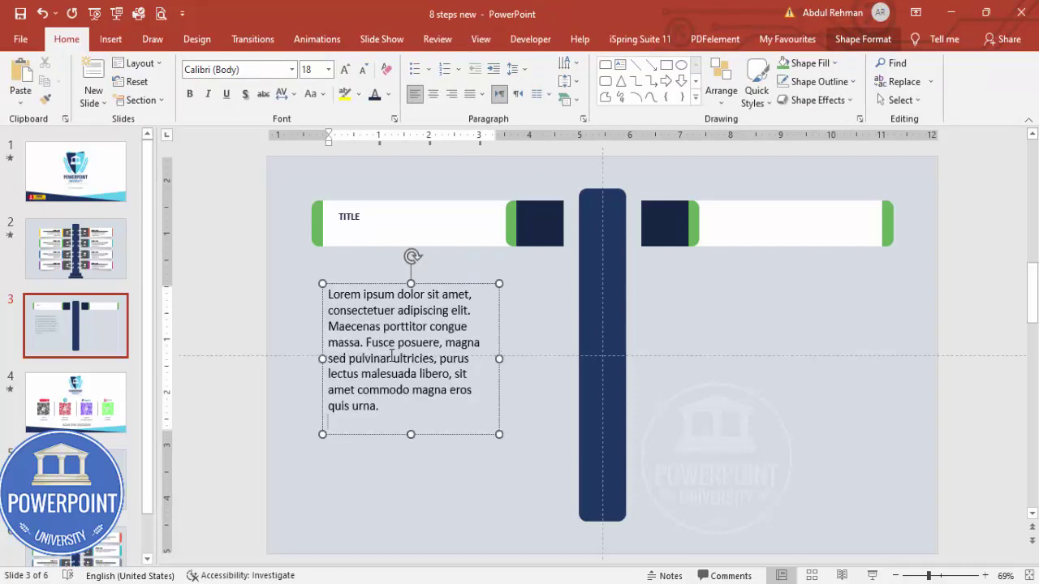
pyautogui.moveTo(384, 349); pyautogui.dragTo(515, 454)
pyautogui.press('Delete')
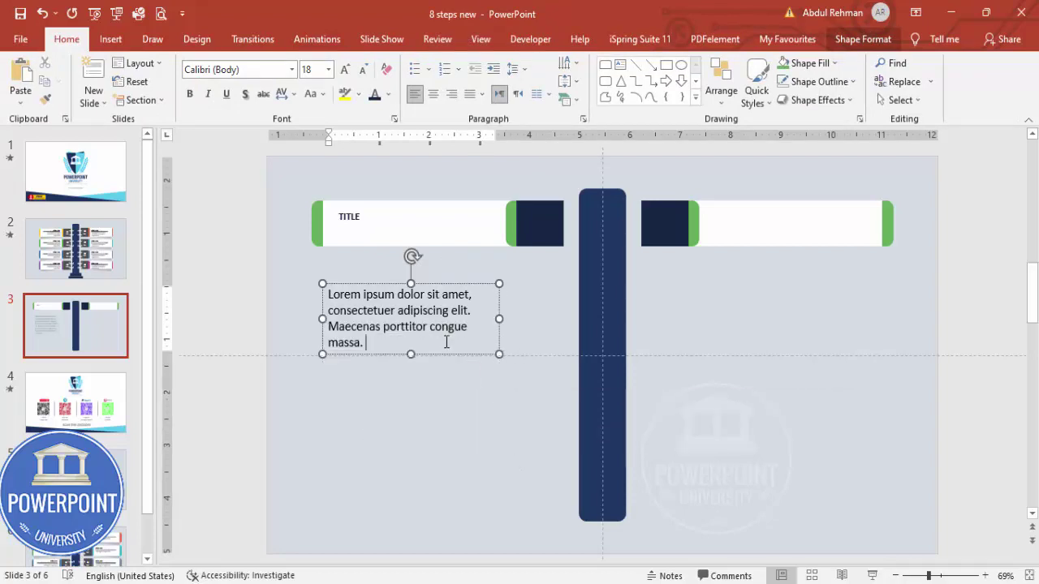
# Shrink the description to 11 pt and move it under TITLE in the left bar.
pyautogui.click(422, 285)
pyautogui.click(364, 70)
pyautogui.click(364, 70)
pyautogui.click(365, 70)
pyautogui.click(364, 70)
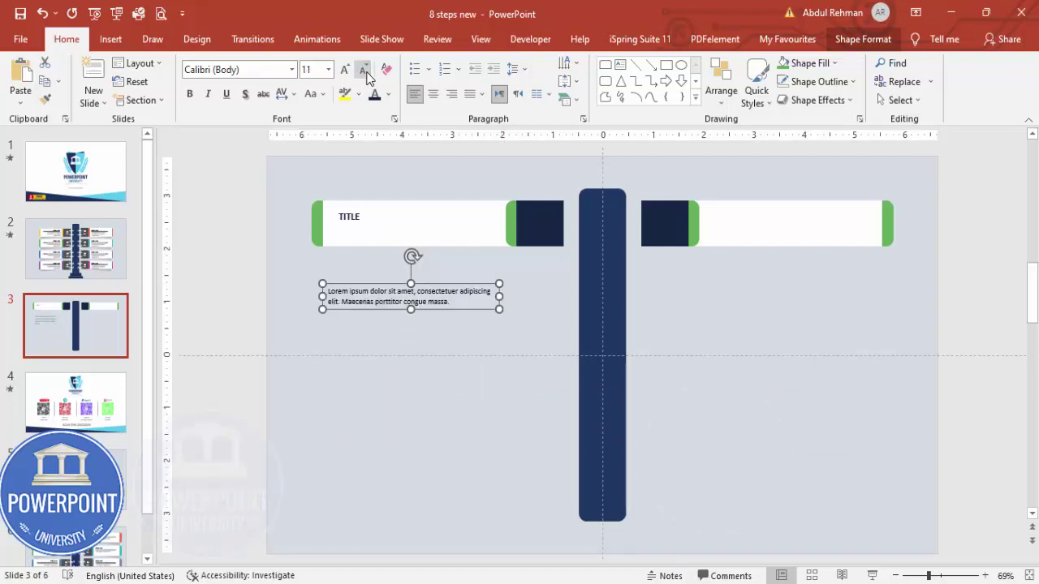
pyautogui.click(365, 70)
pyautogui.moveTo(376, 289); pyautogui.dragTo(359, 206)
pyautogui.keyDown('shift'); pyautogui.click(366, 213); pyautogui.keyUp('shift')
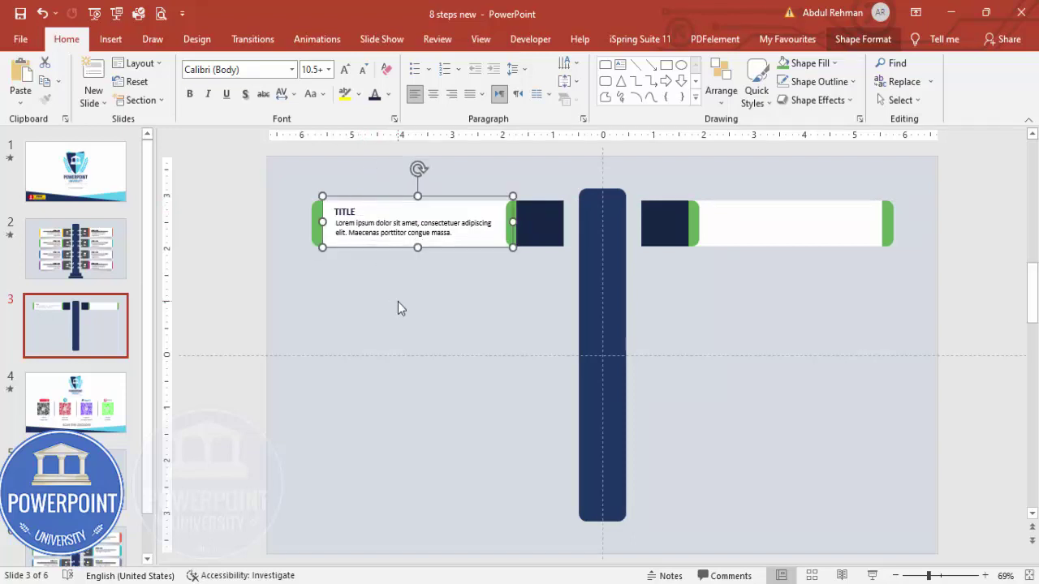
pyautogui.click(397, 301)
pyautogui.click(111, 39)
pyautogui.click(693, 84)
# Add a centred, bold, 28 pt white "01" label in a small text box.
pyautogui.moveTo(526, 272); pyautogui.dragTo(559, 293)
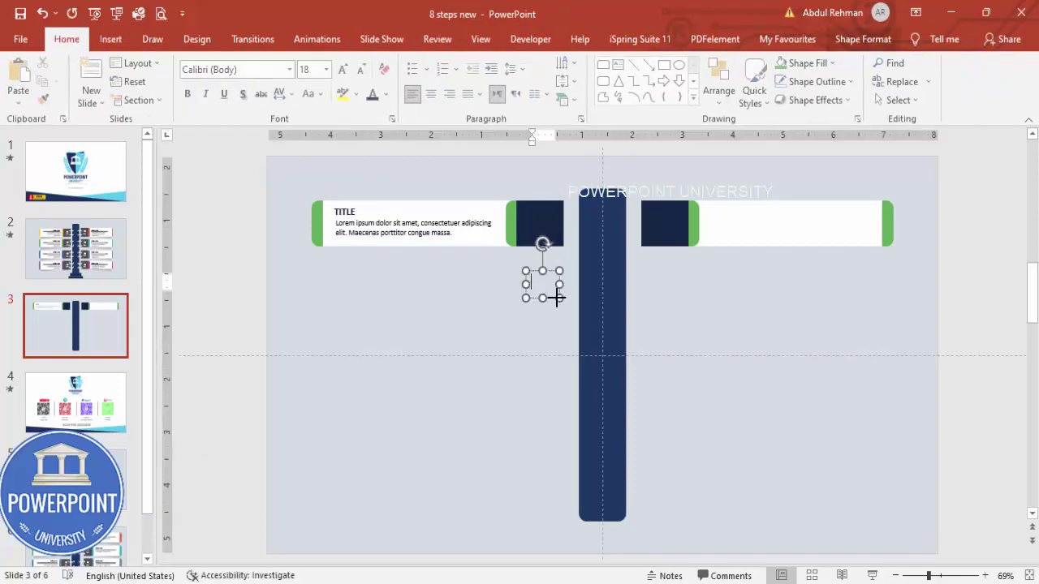
pyautogui.write('01')
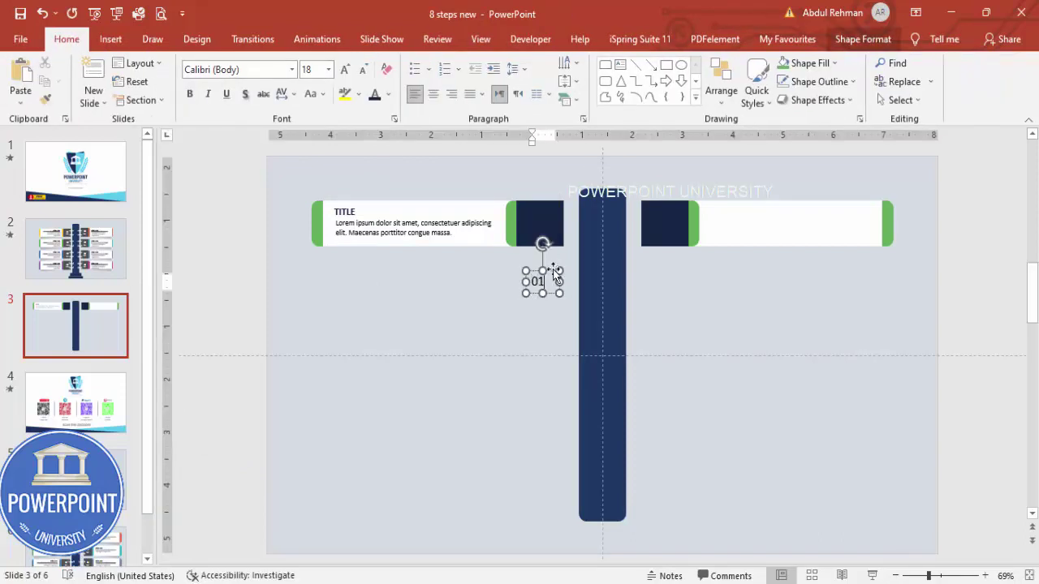
pyautogui.click(557, 278)
pyautogui.click(433, 94)
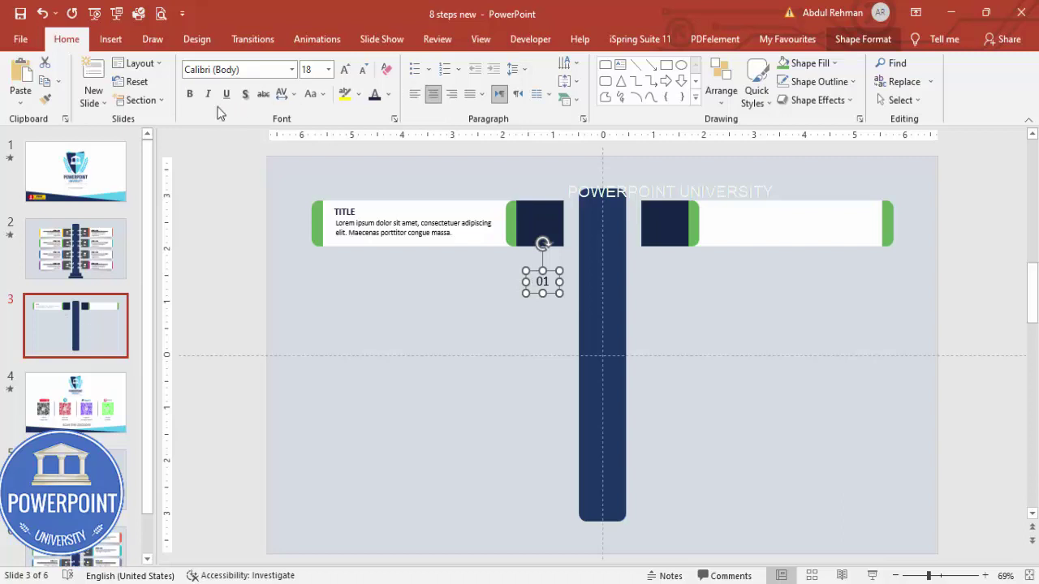
pyautogui.click(190, 94)
pyautogui.click(344, 70)
pyautogui.click(344, 69)
pyautogui.click(344, 70)
pyautogui.click(388, 94)
pyautogui.click(375, 132)
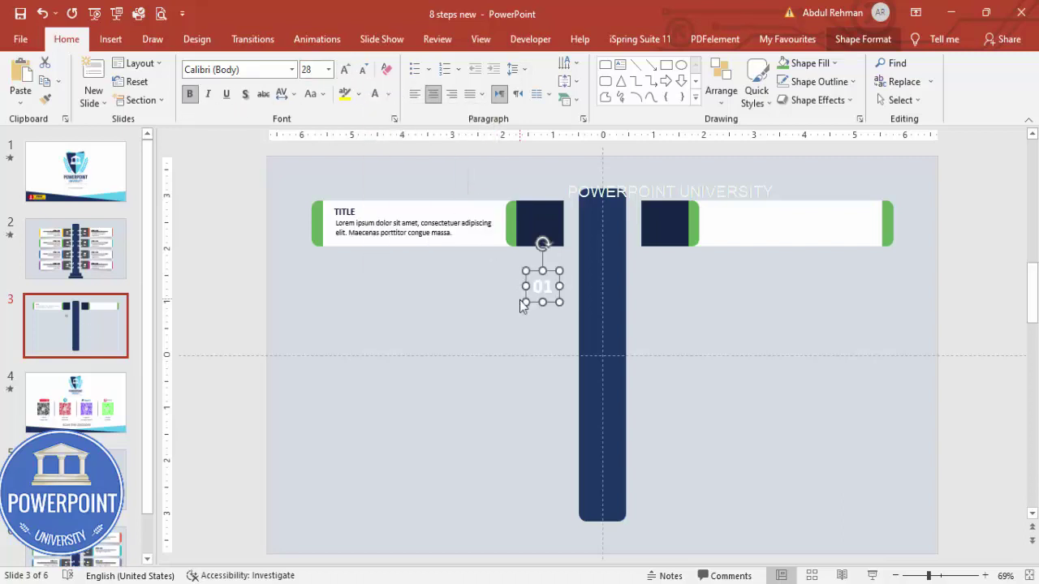
# Move 01 into the left navy square and label the right square 02.
pyautogui.moveTo(550, 302); pyautogui.dragTo(681, 251)
pyautogui.write('02')
pyautogui.click(897, 280)
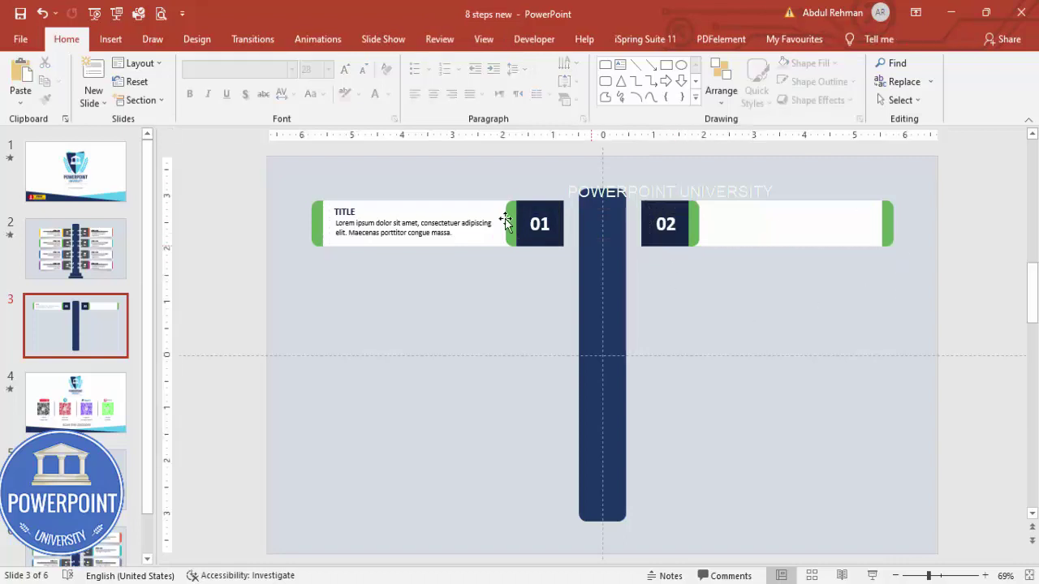
# Copy the TITLE and description text onto the right title bar.
pyautogui.click(413, 223)
pyautogui.moveTo(385, 194); pyautogui.dragTo(763, 223)
pyautogui.click(792, 325)
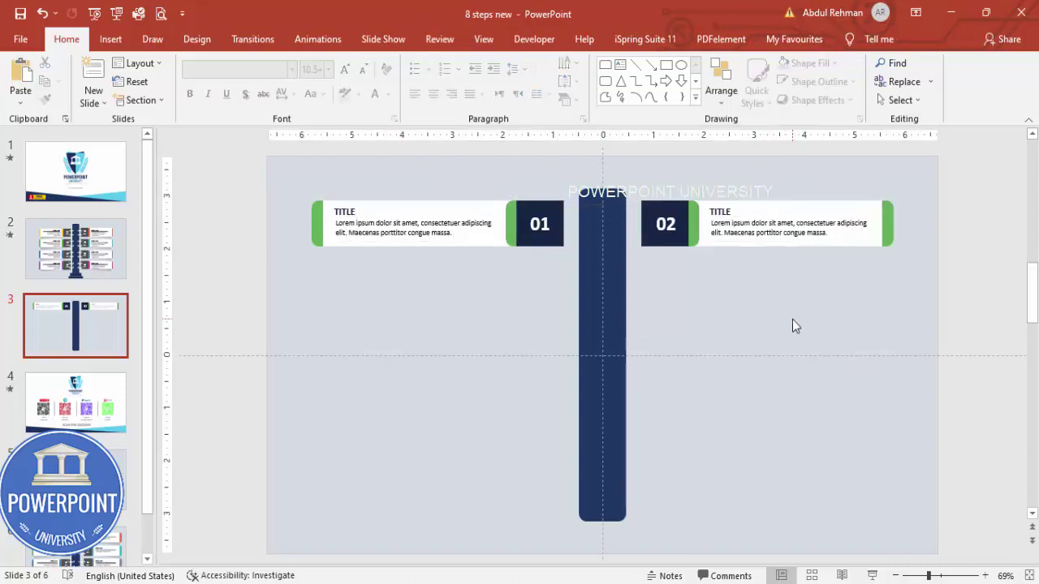
# Recolour both accent pieces of the right title bar pink.
pyautogui.click(700, 218)
pyautogui.click(698, 221)
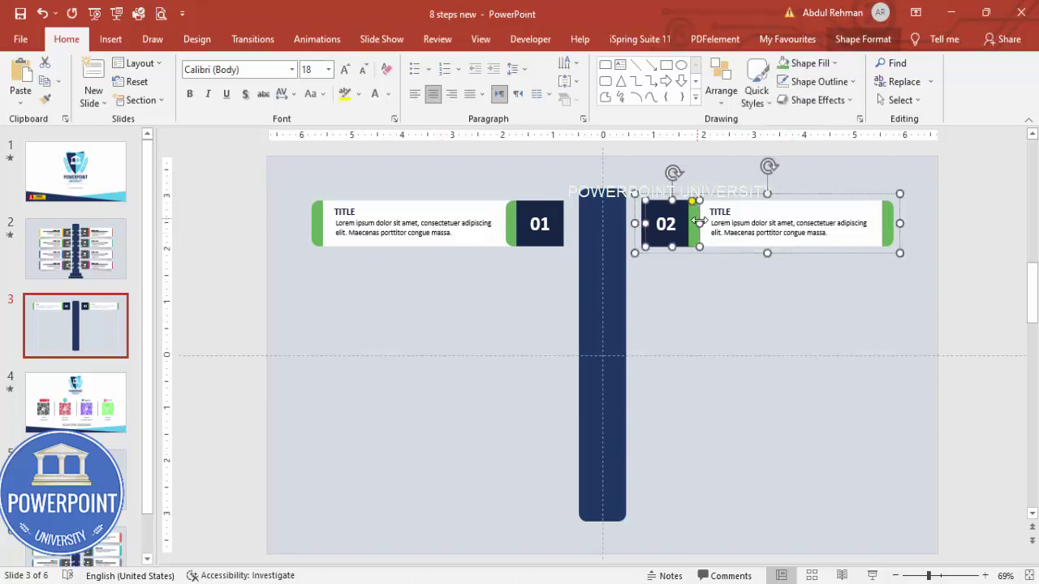
pyautogui.click(826, 63)
pyautogui.click(859, 221)
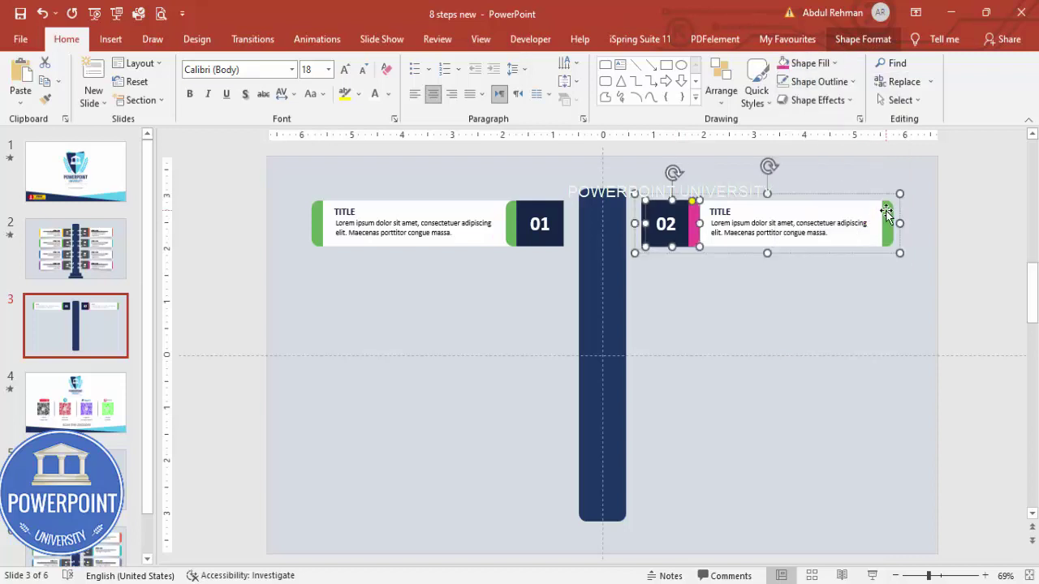
pyautogui.click(886, 223)
pyautogui.click(789, 65)
pyautogui.click(820, 299)
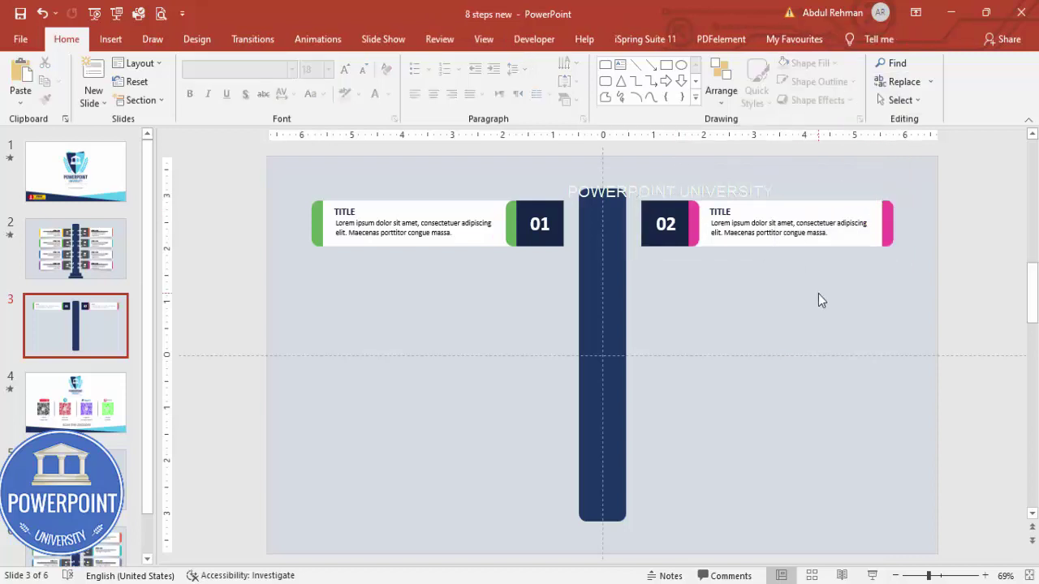
pyautogui.moveTo(289, 196); pyautogui.dragTo(917, 262)
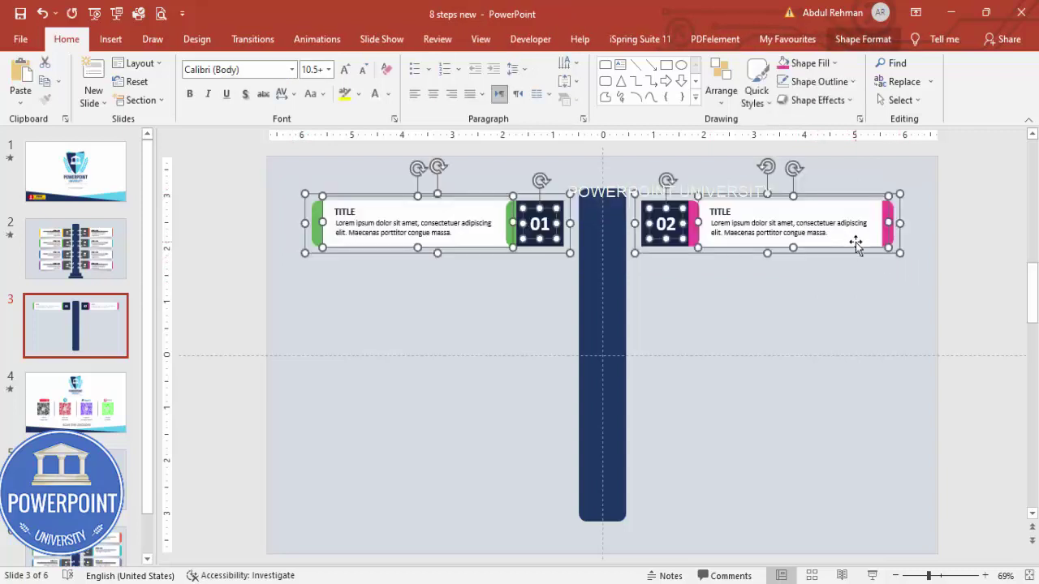
# Copy the paired title bars downward to stack five rows down the navy column.
pyautogui.moveTo(854, 248); pyautogui.dragTo(875, 462)
pyautogui.click(775, 496)
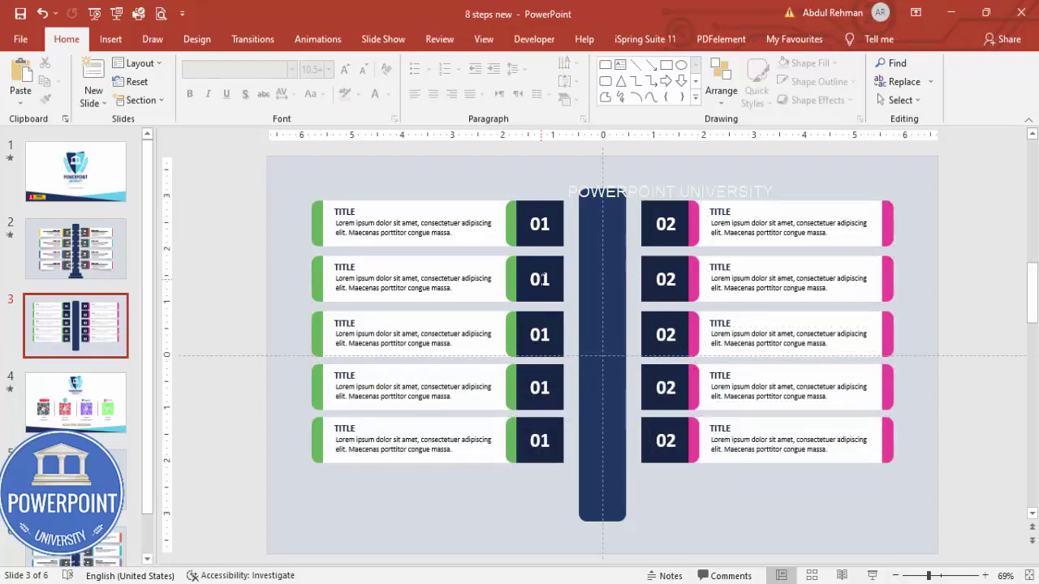
# Renumber the second row to 03 and 04 and the third row's right box to 06.
pyautogui.click(542, 281)
pyautogui.press('BackSpace')
pyautogui.press('BackSpace')
pyautogui.write('03')
pyautogui.click(676, 280)
pyautogui.press('BackSpace')
pyautogui.press('BackSpace')
pyautogui.write('04')
pyautogui.click(539, 336)
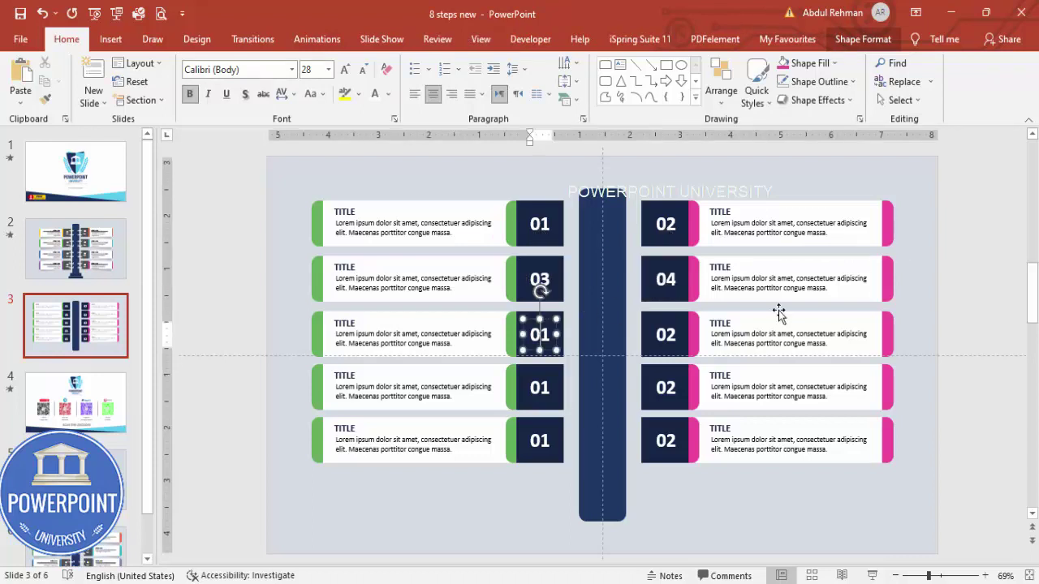
pyautogui.click(665, 335)
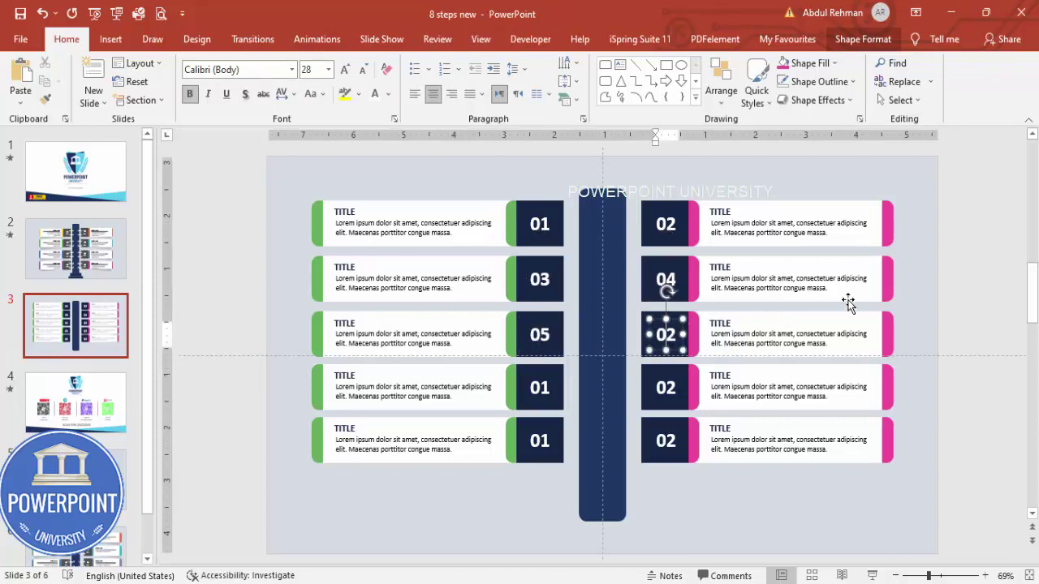
pyautogui.write('06')
# Renumber the fourth row to 07 and 08 and the fifth row to 09 and 10.
pyautogui.click(540, 387)
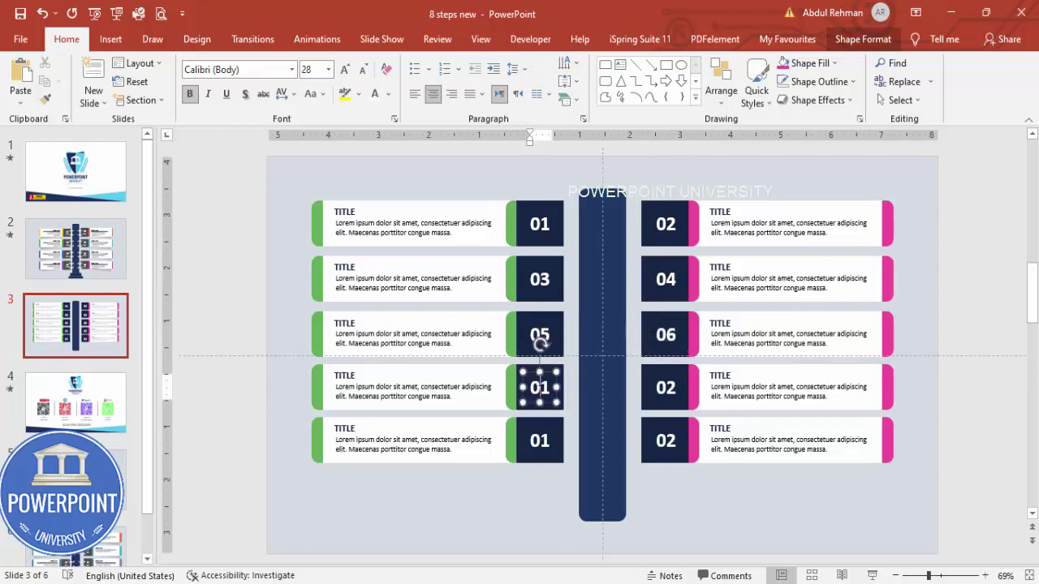
pyautogui.write('07')
pyautogui.click(666, 387)
pyautogui.write('08')
pyautogui.click(546, 431)
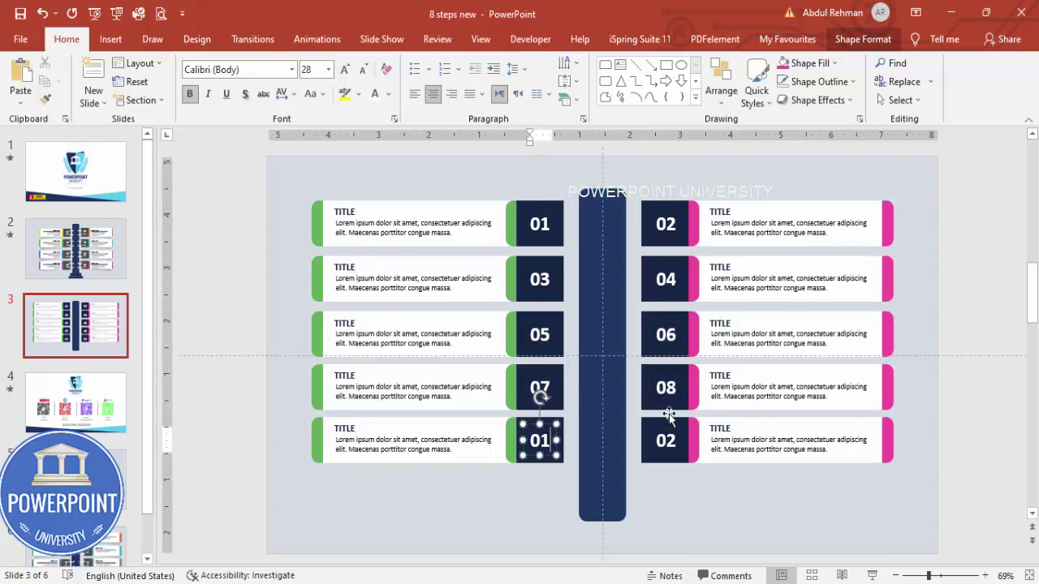
pyautogui.press('BackSpace')
pyautogui.write('9')
pyautogui.click(668, 437)
pyautogui.press('BackSpace')
pyautogui.press('BackSpace')
pyautogui.write('10')
pyautogui.click(688, 500)
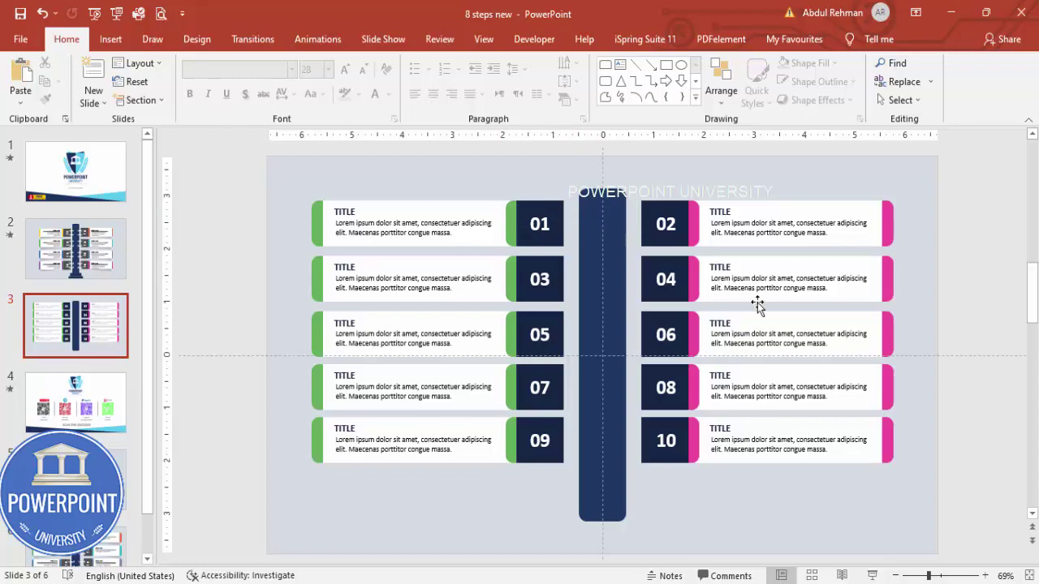
# Draw a small oval circle on the 01 square's inner edge.
pyautogui.keyDown('ctrl'); pyautogui.scroll(5, 674, 459); pyautogui.keyUp('ctrl')
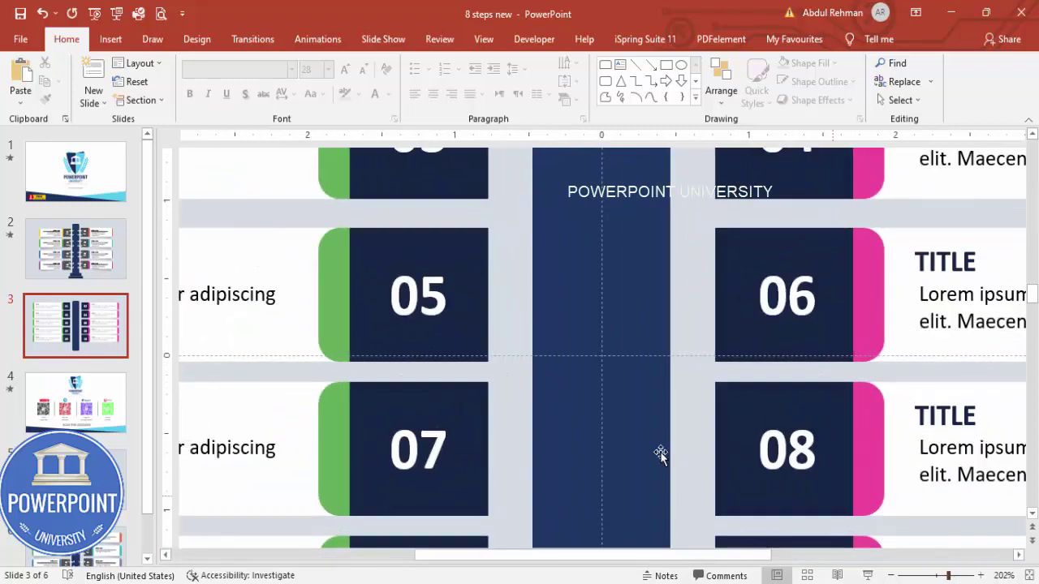
pyautogui.scroll(3, 650, 440)
pyautogui.scroll(3, 650, 441)
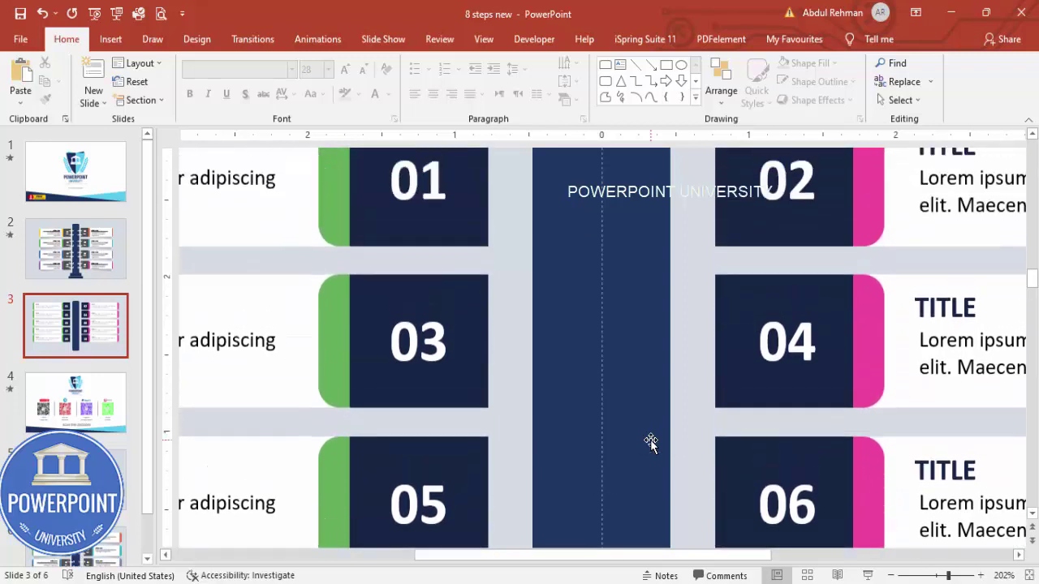
pyautogui.click(110, 39)
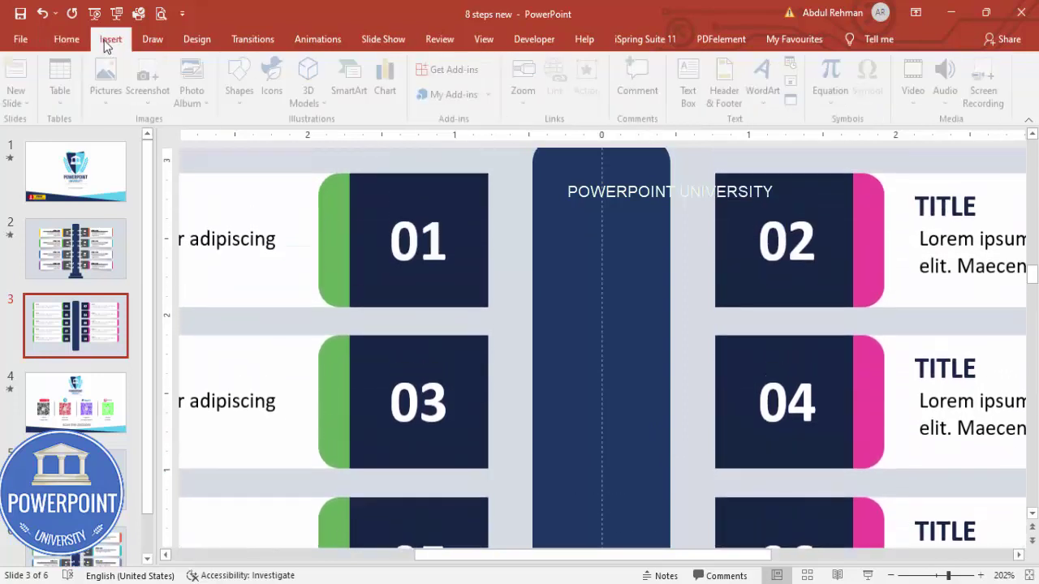
pyautogui.click(243, 82)
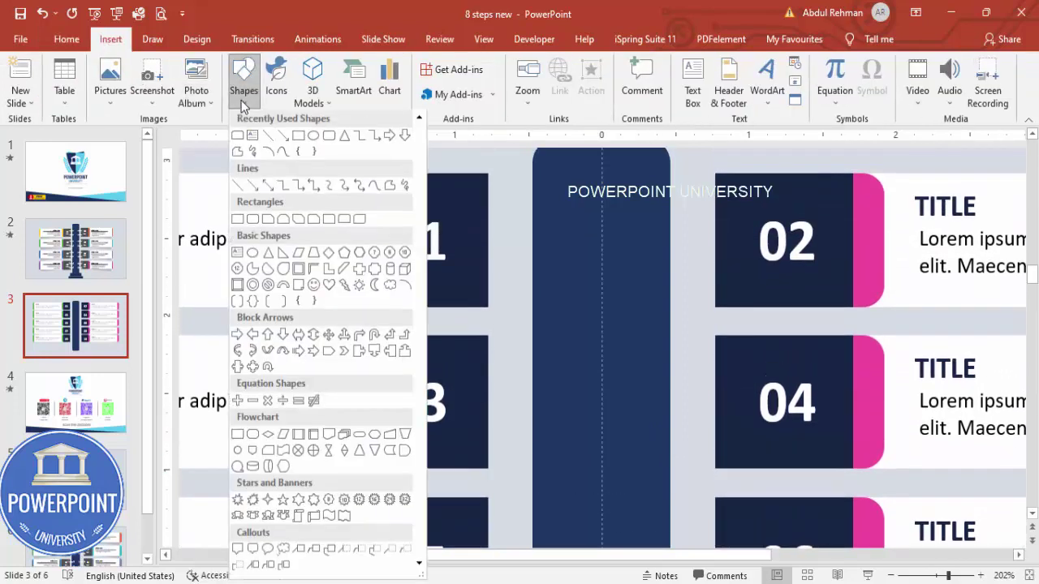
pyautogui.click(252, 256)
pyautogui.moveTo(459, 193)
pyautogui.mouseDown()
pyautogui.moveTo(482, 214)
pyautogui.moveTo(468, 203)
pyautogui.mouseUp()
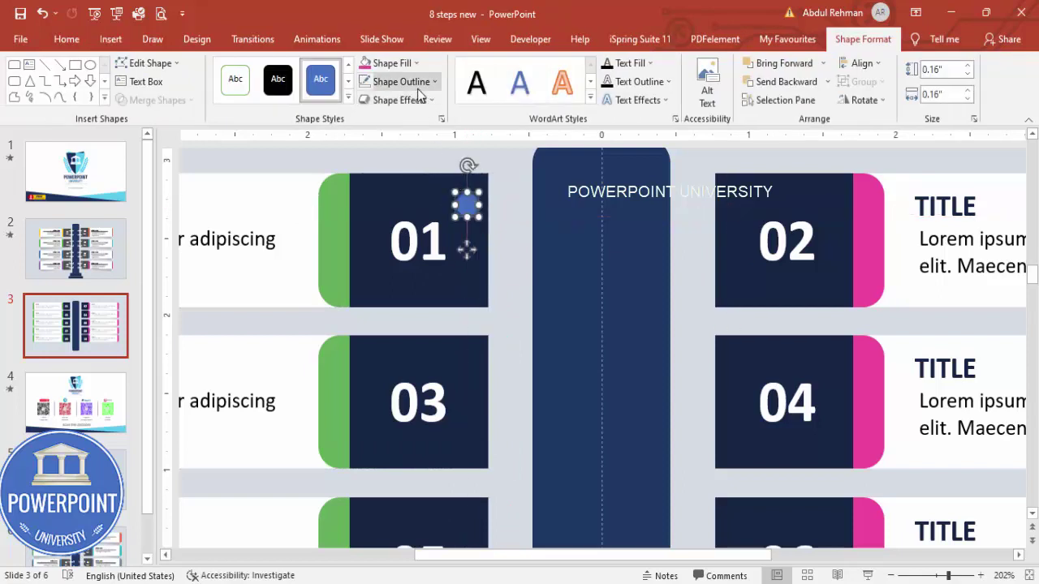
# Remove the circle's outline and fill it light grey.
pyautogui.click(401, 82)
pyautogui.click(404, 255)
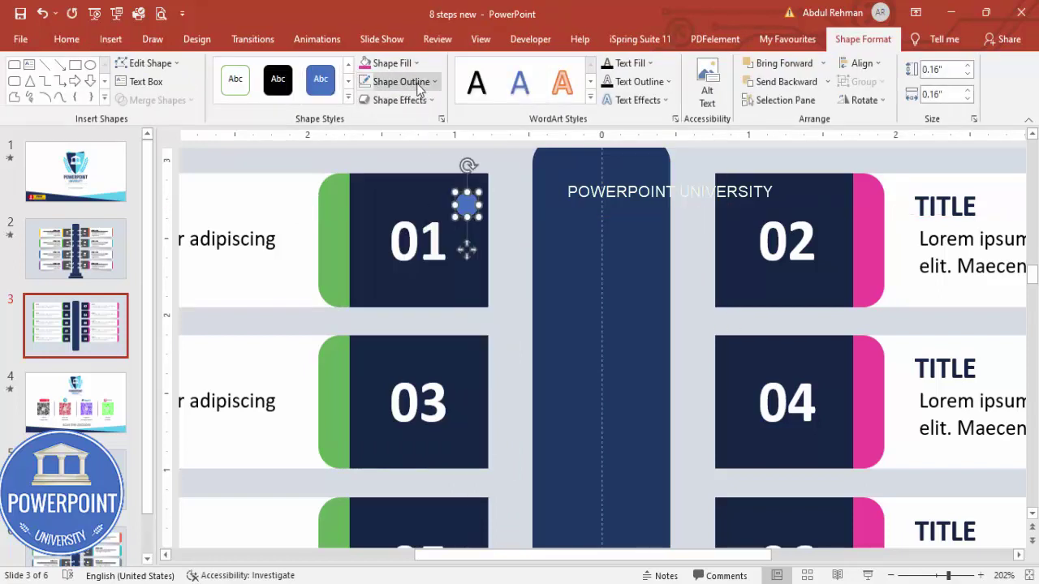
pyautogui.click(393, 62)
pyautogui.click(417, 220)
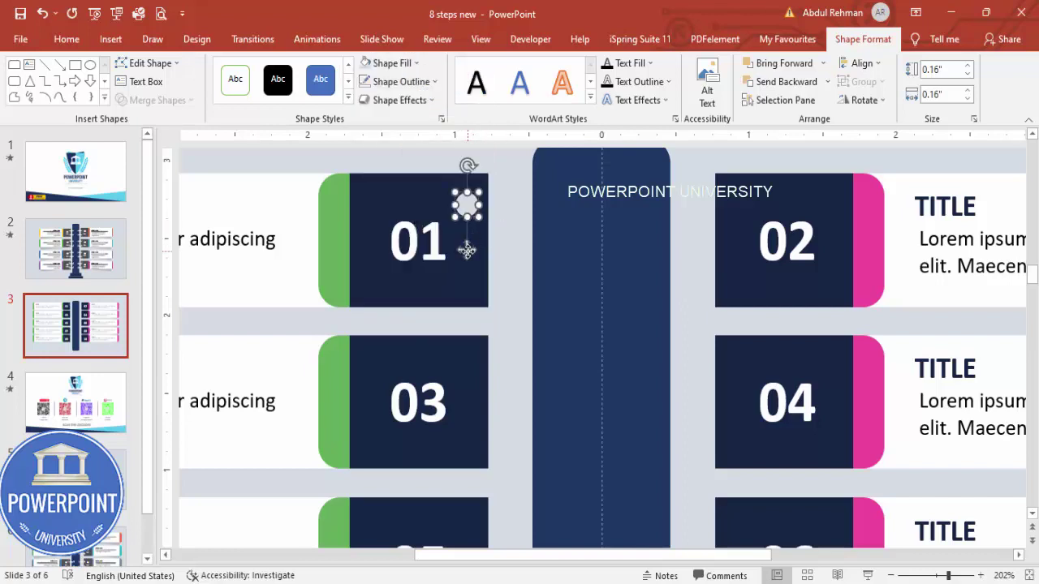
# Copy the circle lower on the 01 square, then copy both circles onto the central bar.
pyautogui.moveTo(467, 250); pyautogui.dragTo(479, 320)
pyautogui.click(512, 274)
pyautogui.click(467, 205)
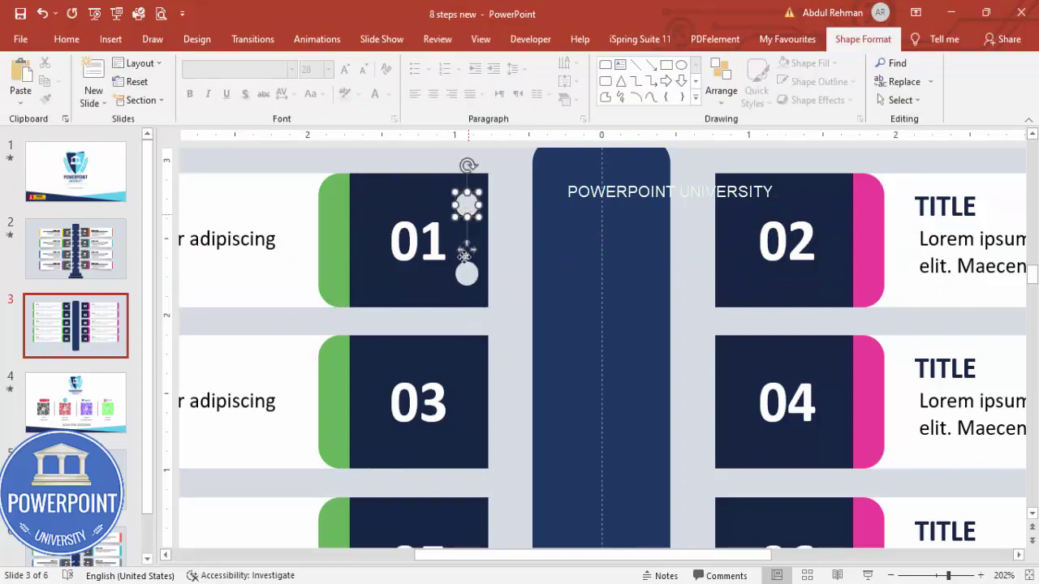
pyautogui.keyDown('shift'); pyautogui.click(467, 274); pyautogui.keyUp('shift')
pyautogui.moveTo(466, 319); pyautogui.dragTo(560, 327)
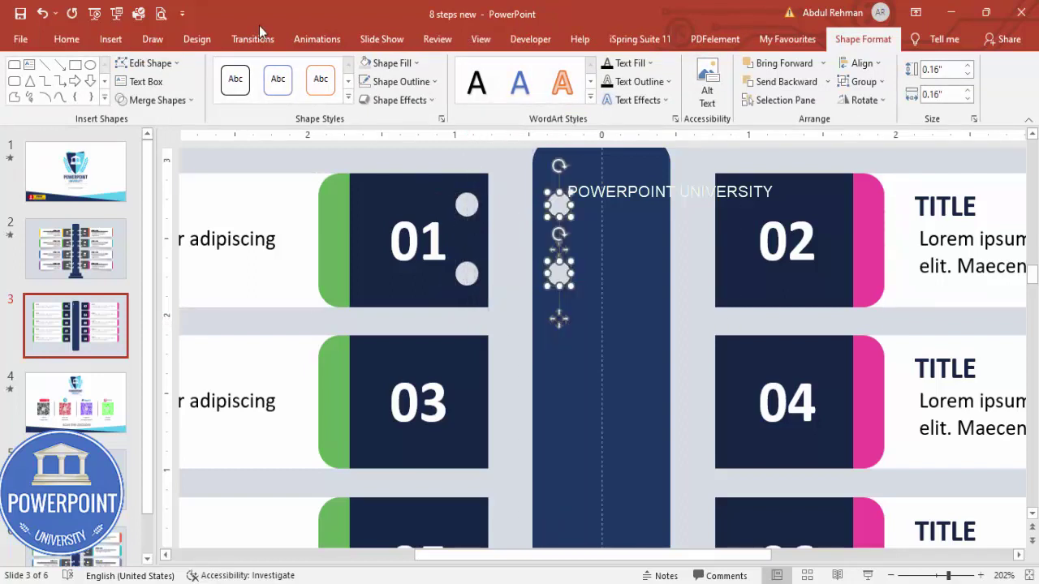
pyautogui.click(110, 39)
pyautogui.click(246, 104)
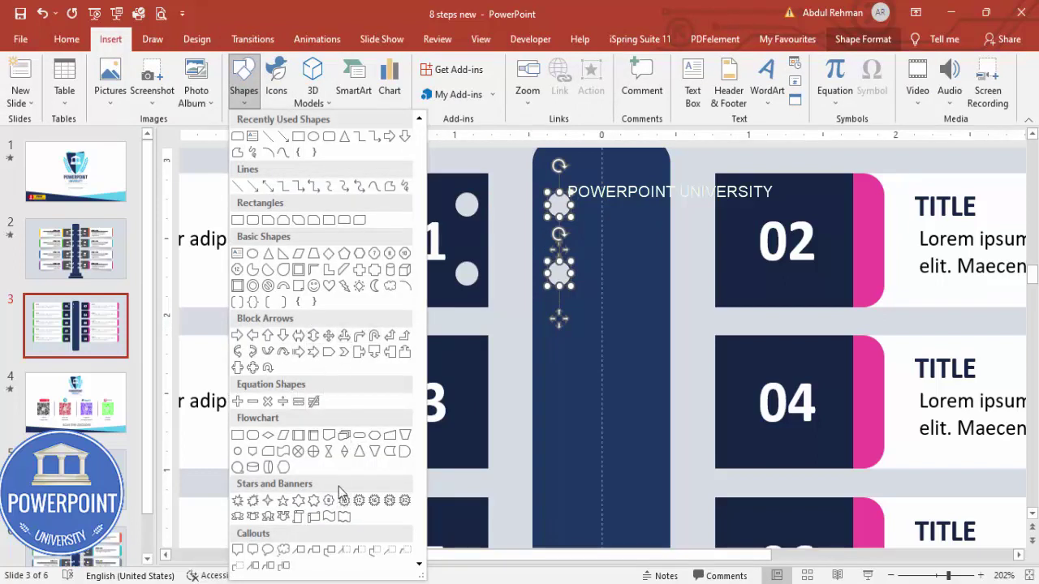
# Draw an outline-free Flowchart: Terminator bar linking the upper 01 and central-bar circles.
pyautogui.click(360, 438)
pyautogui.moveTo(463, 200); pyautogui.dragTo(560, 206)
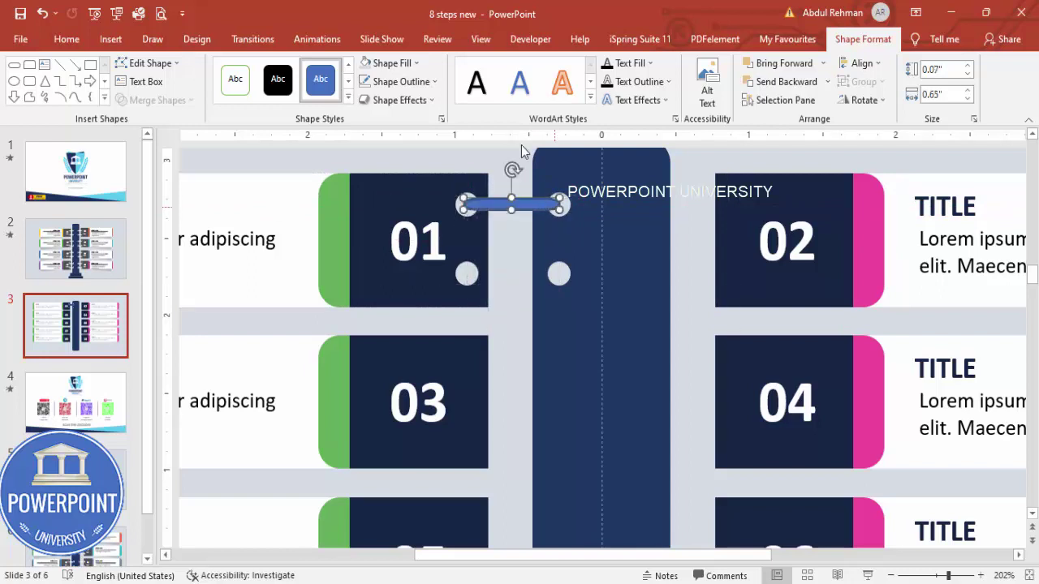
pyautogui.click(401, 82)
pyautogui.click(406, 255)
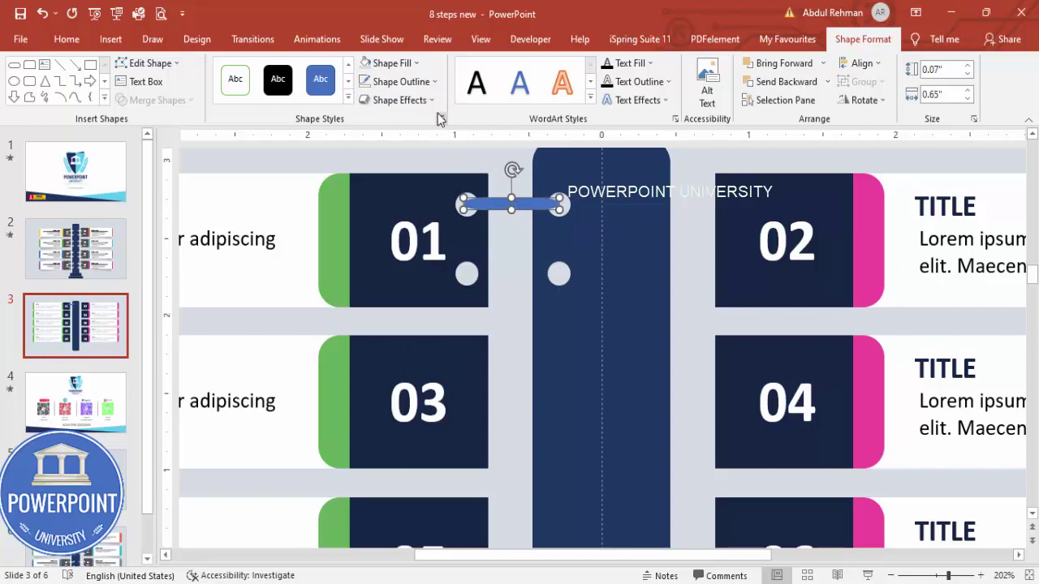
pyautogui.rightClick(533, 204)
pyautogui.click(578, 537)
pyautogui.click(859, 238)
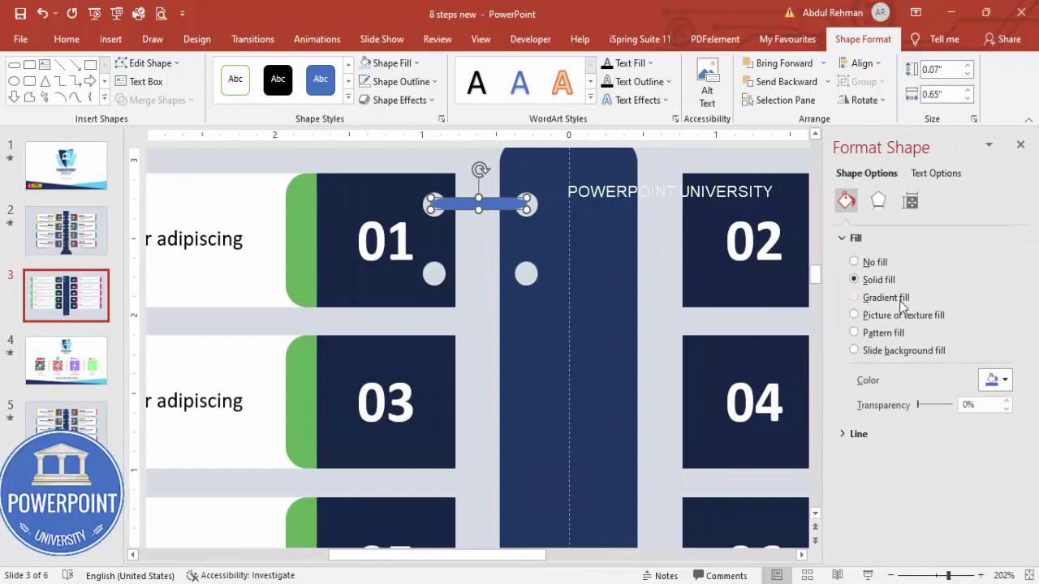
# Give the bar a linear 0° gradient fill, dropping two stops and making the first dark grey.
pyautogui.click(885, 298)
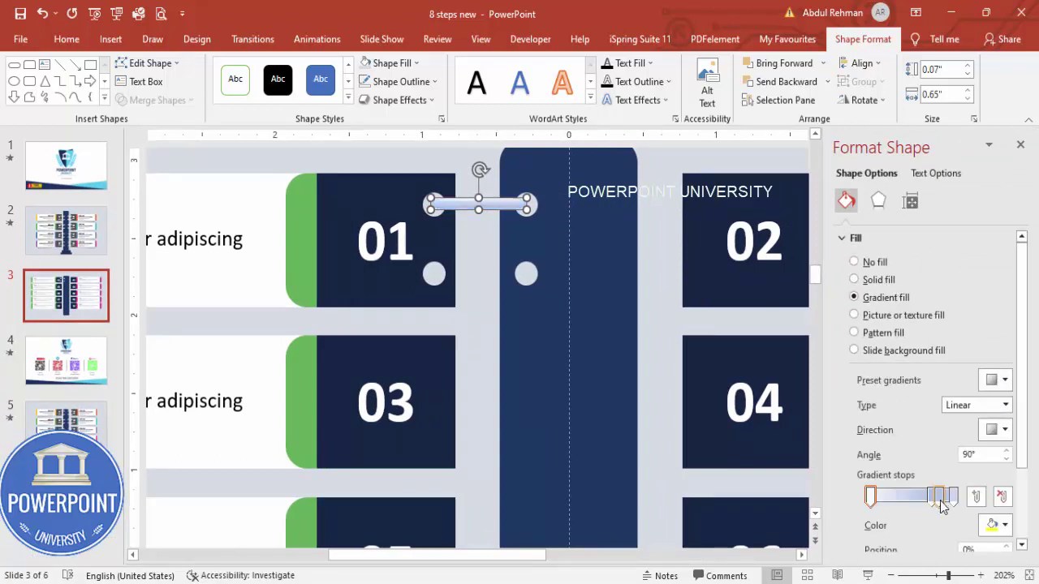
pyautogui.click(1002, 496)
pyautogui.click(1002, 496)
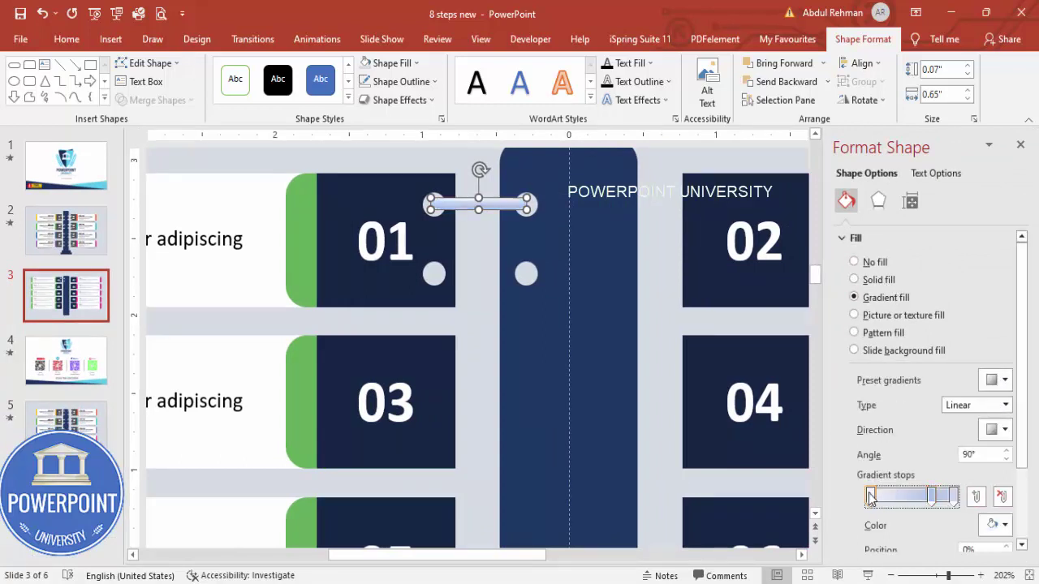
pyautogui.click(1001, 525)
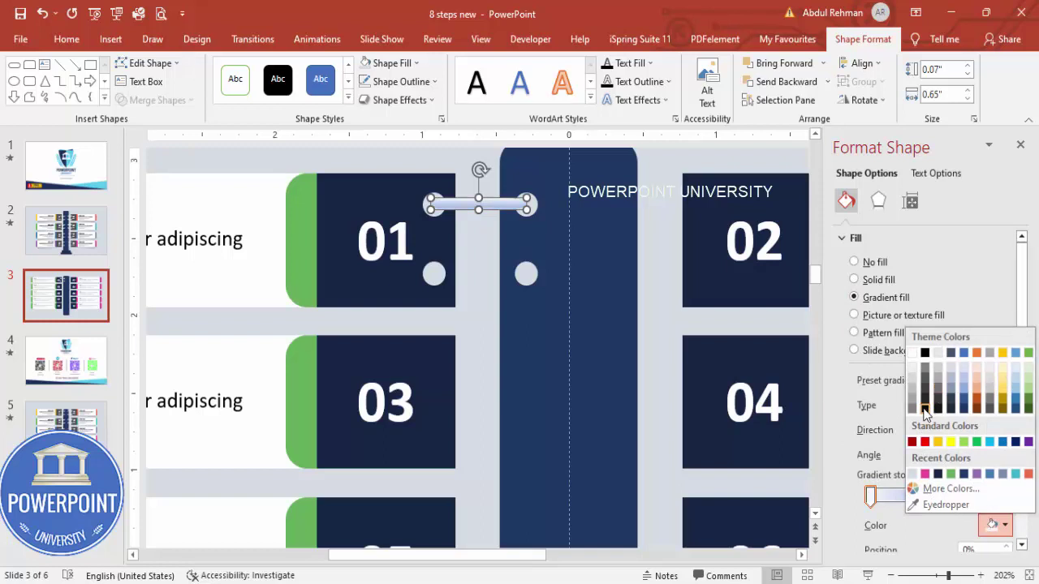
pyautogui.click(924, 408)
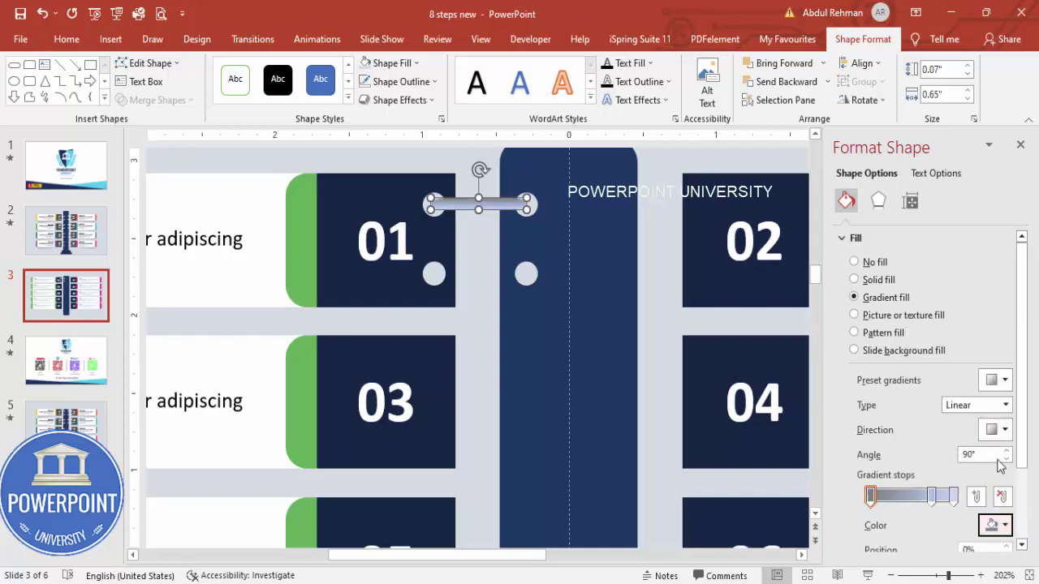
pyautogui.click(997, 431)
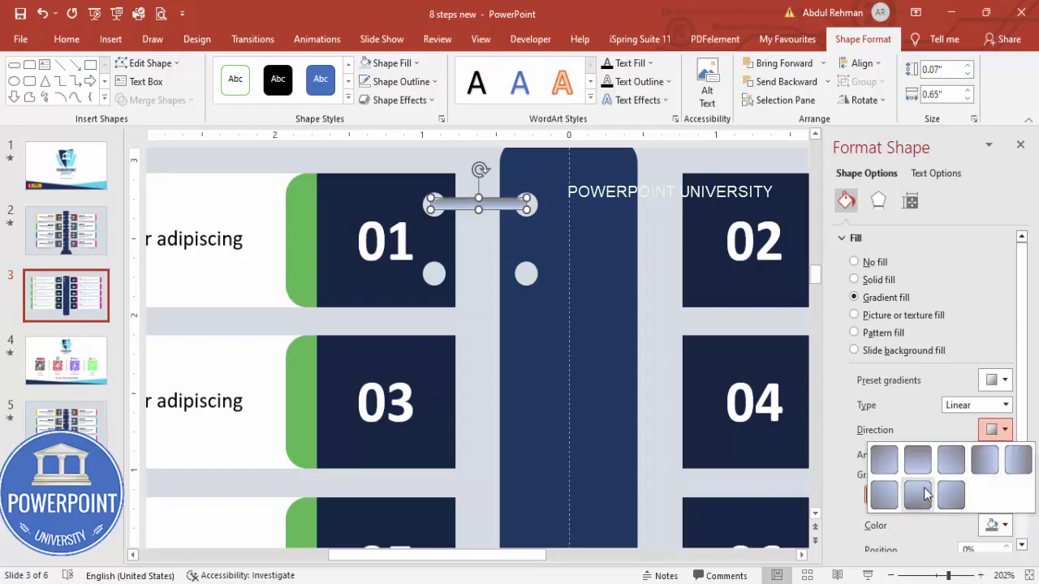
pyautogui.click(975, 463)
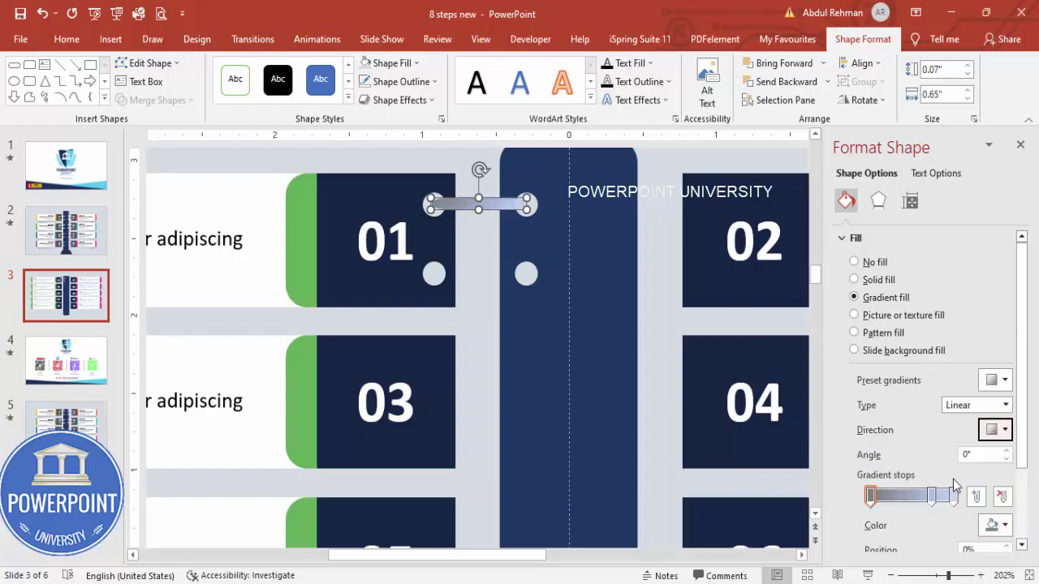
# Recolour the gradient's end stop grey, restyle the 37% stop, and set the 74% stop white.
pyautogui.click(954, 496)
pyautogui.click(999, 525)
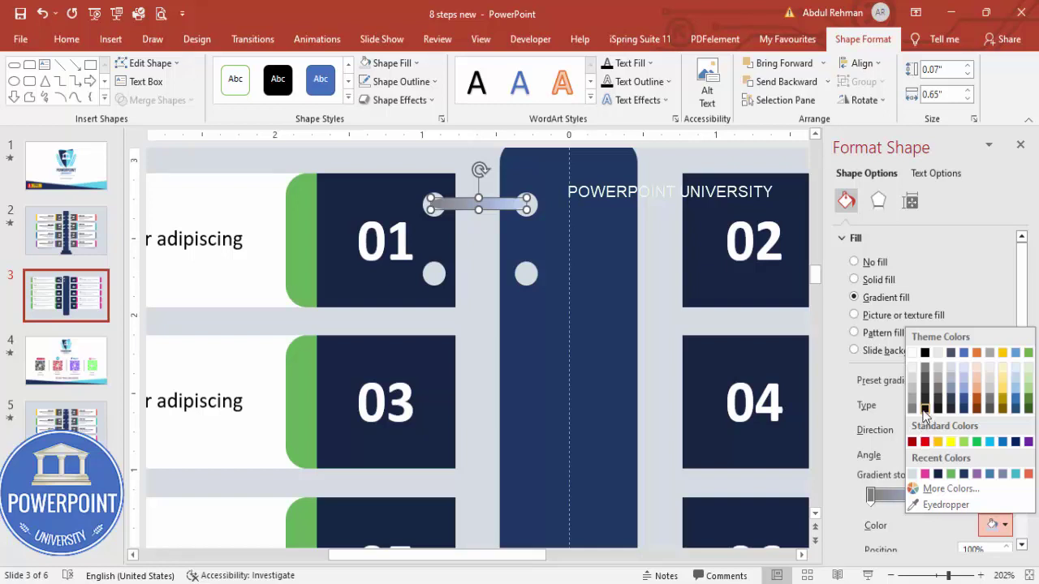
pyautogui.click(928, 381)
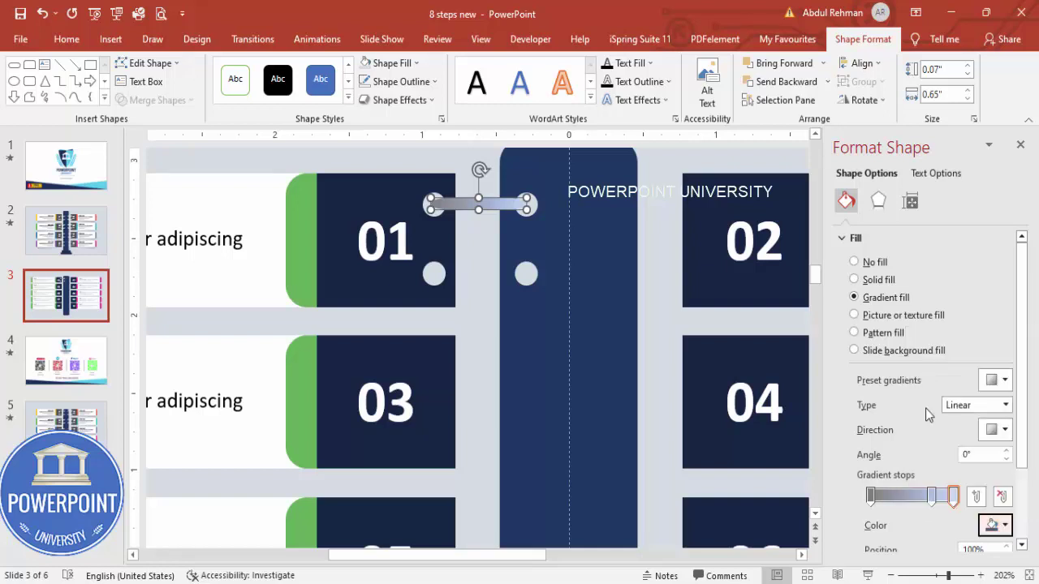
pyautogui.click(901, 496)
pyautogui.click(996, 525)
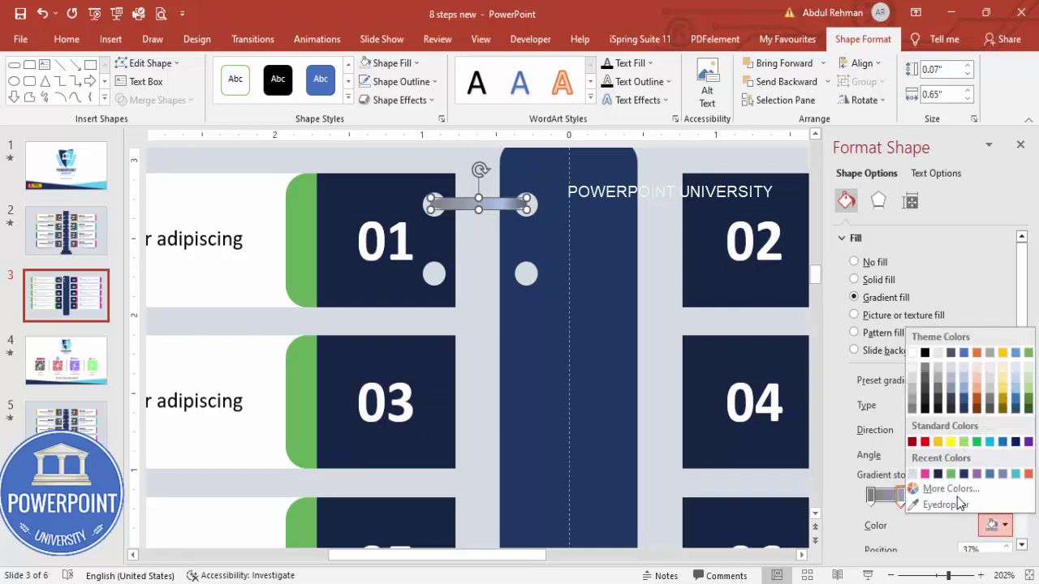
pyautogui.click(913, 375)
pyautogui.click(932, 496)
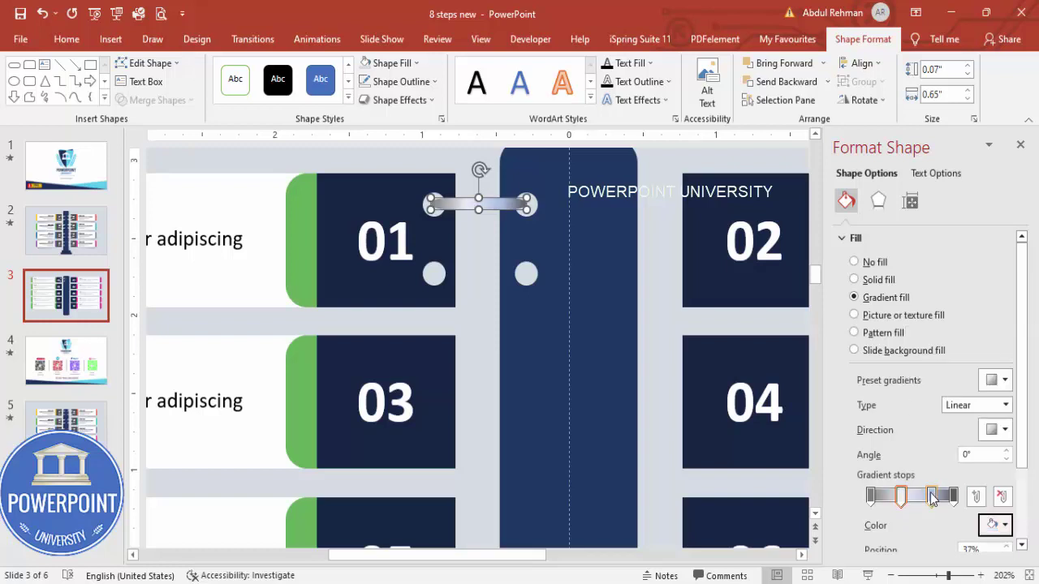
pyautogui.click(995, 525)
pyautogui.click(912, 354)
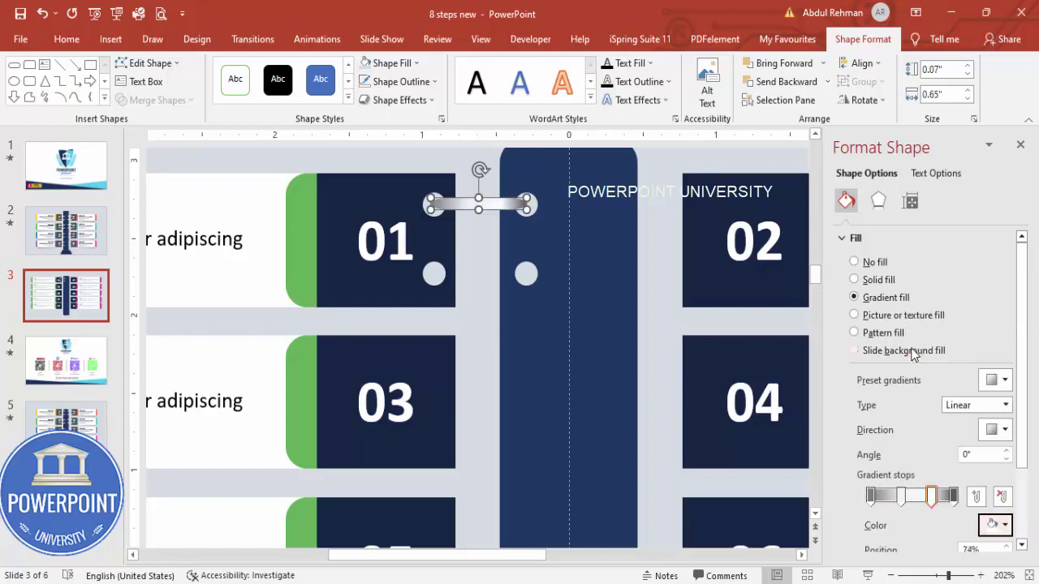
pyautogui.click(480, 268)
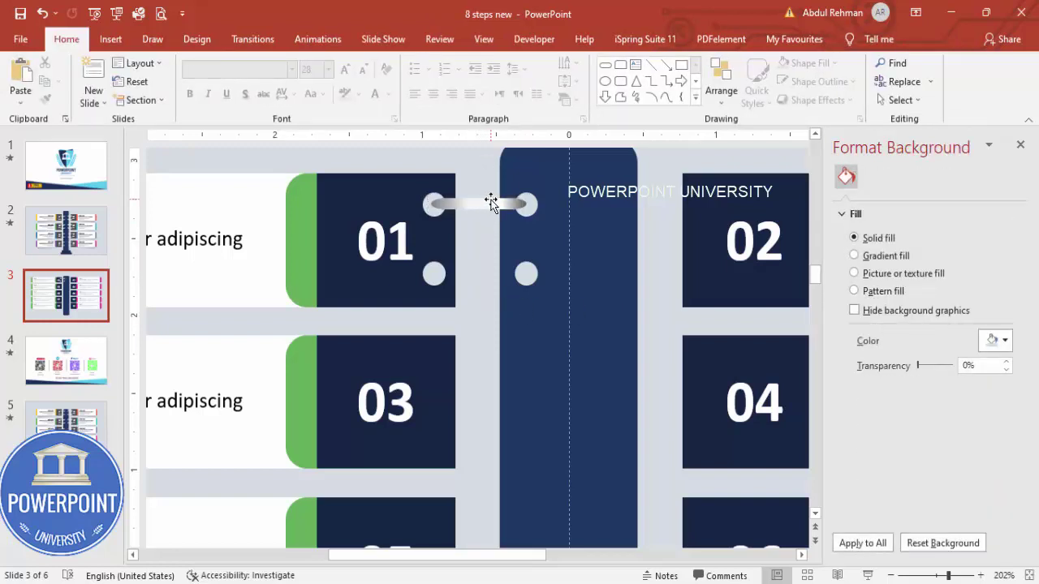
pyautogui.click(490, 204)
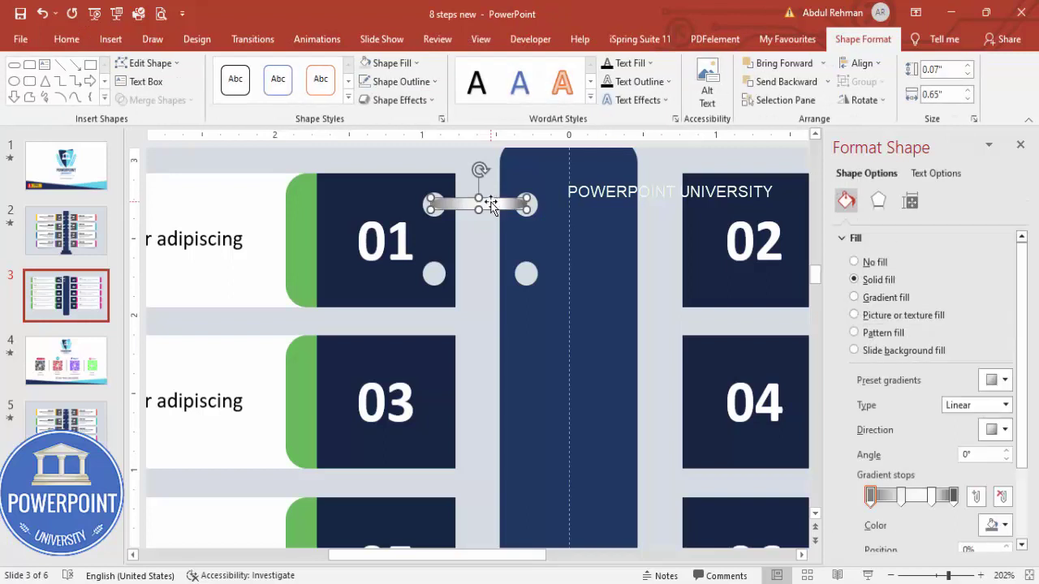
# Add an Offset: Bottom shadow to the bar and copy it onto the lower pair of circles.
pyautogui.click(879, 200)
pyautogui.click(866, 238)
pyautogui.click(997, 261)
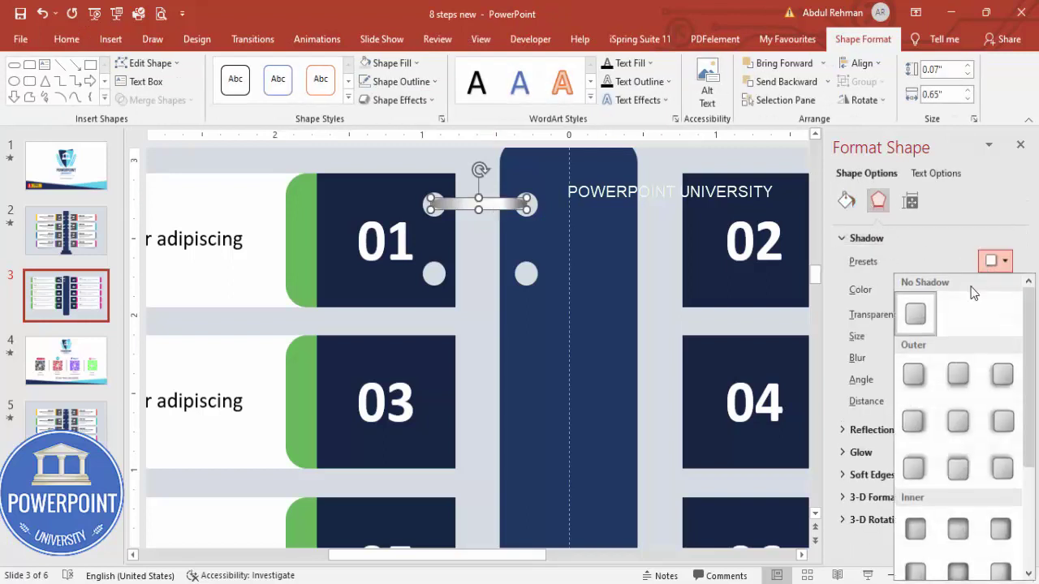
pyautogui.click(961, 376)
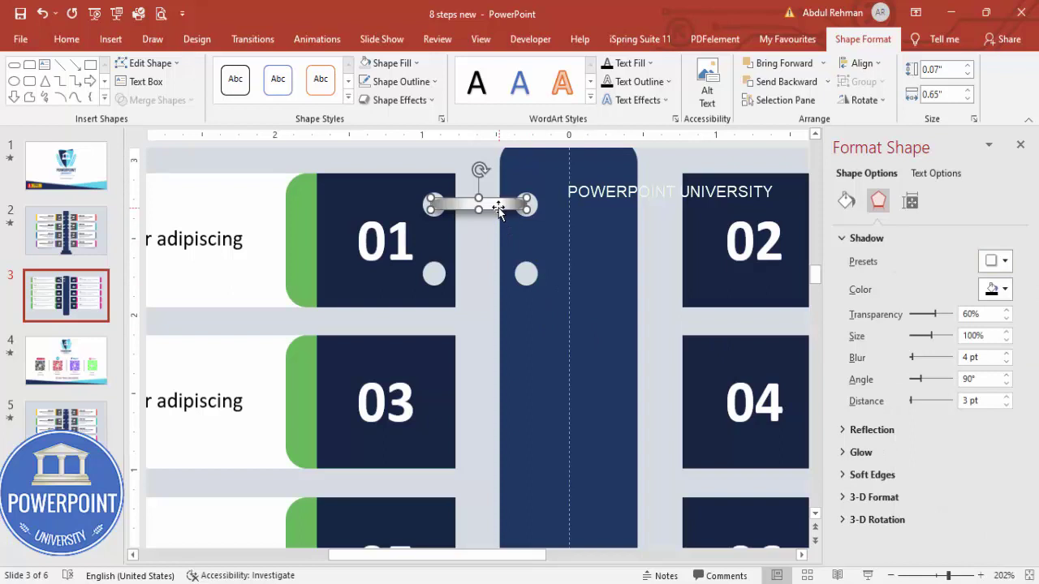
pyautogui.moveTo(497, 206); pyautogui.dragTo(496, 277)
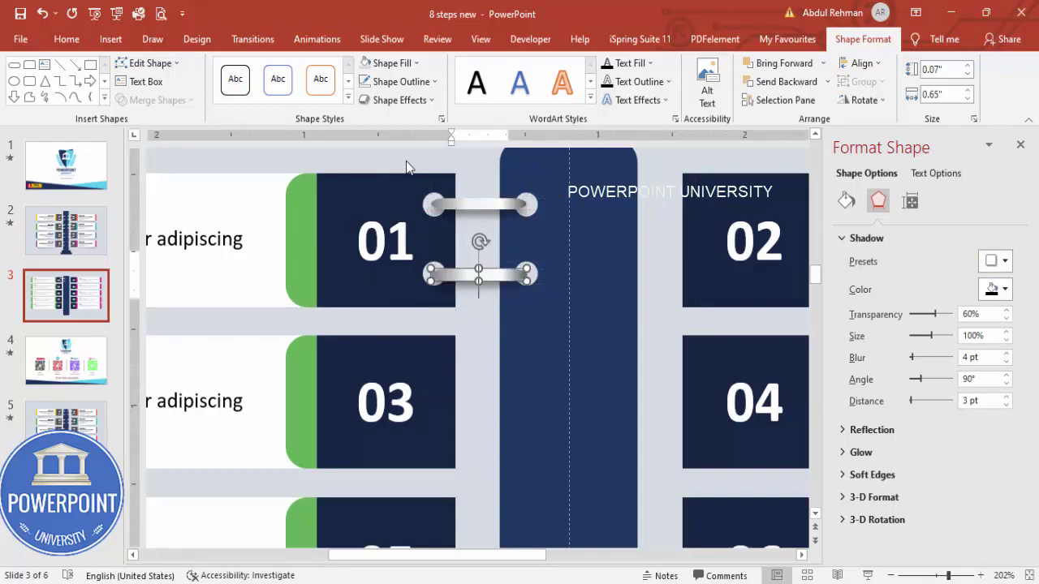
# Group the circles and connectors with Ctrl+G and copy the group beside box 02.
pyautogui.click(408, 167)
pyautogui.moveTo(404, 158); pyautogui.dragTo(566, 312)
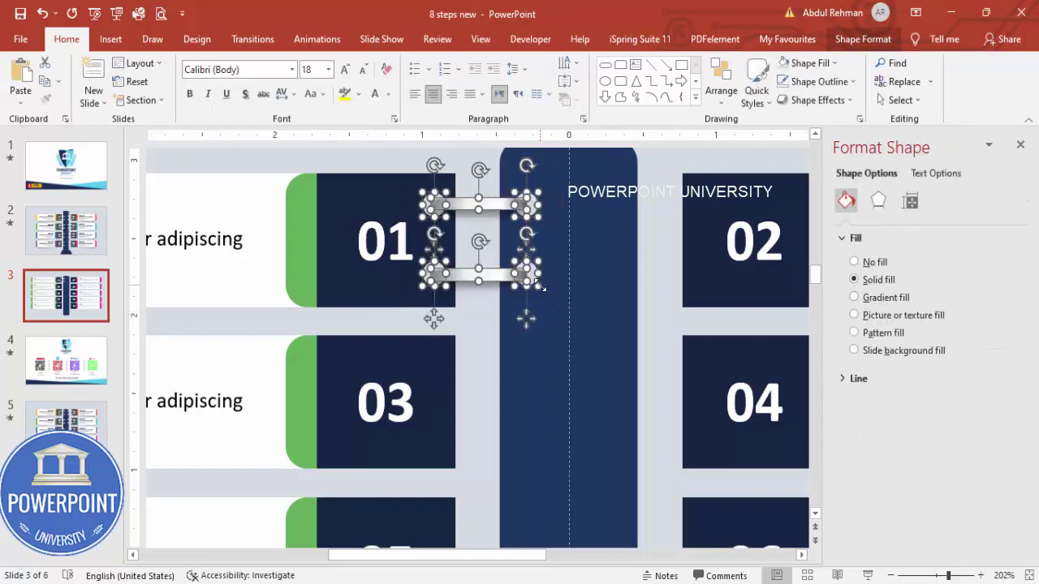
pyautogui.hotkey('ctrl', 'g')
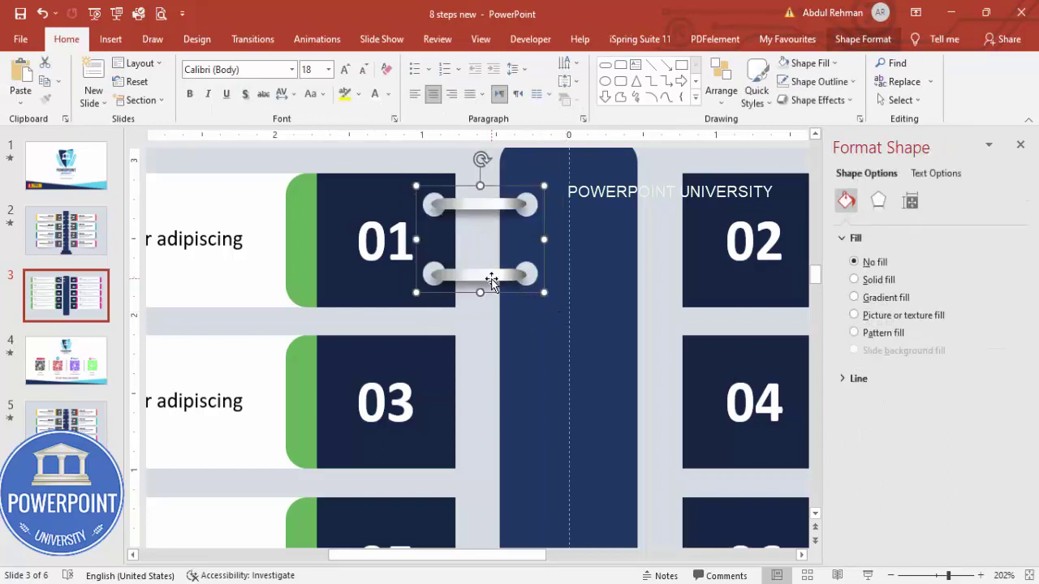
pyautogui.moveTo(490, 280); pyautogui.dragTo(654, 283)
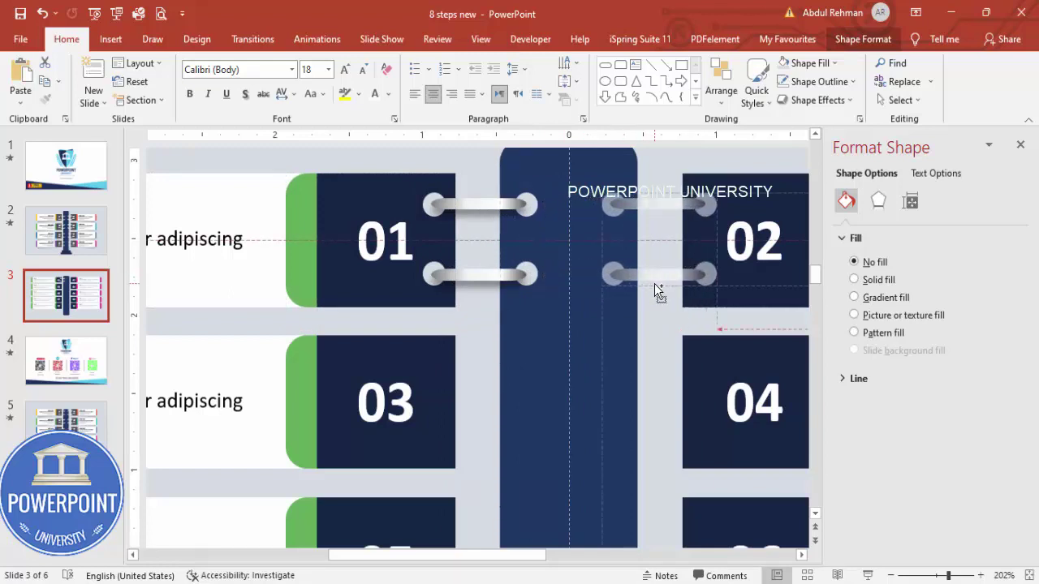
pyautogui.moveTo(655, 284); pyautogui.dragTo(653, 284)
# Copy both ring groups down beside every row through boxes 09 and 10.
pyautogui.click(1030, 576)
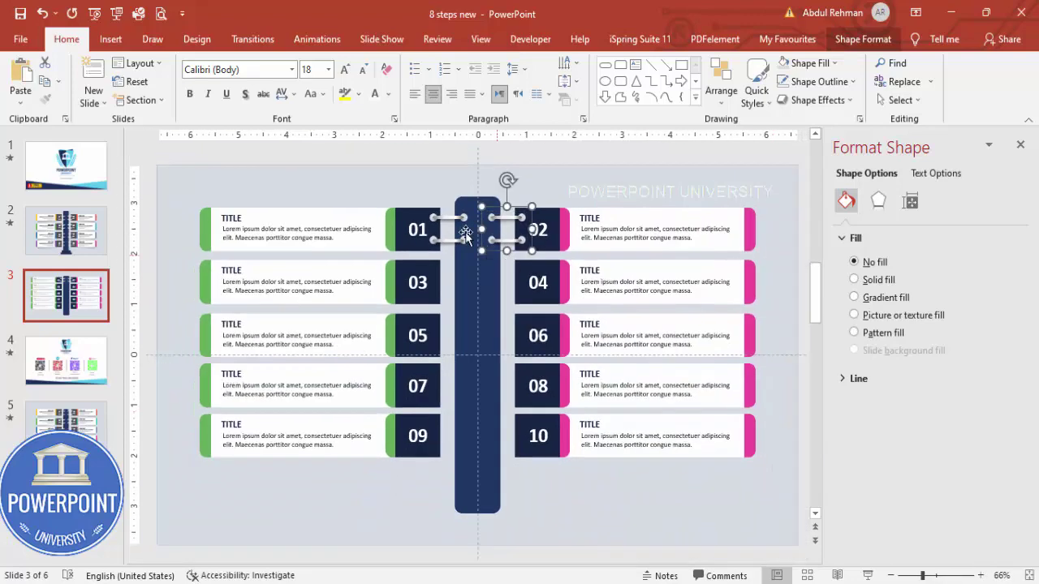
pyautogui.click(452, 217)
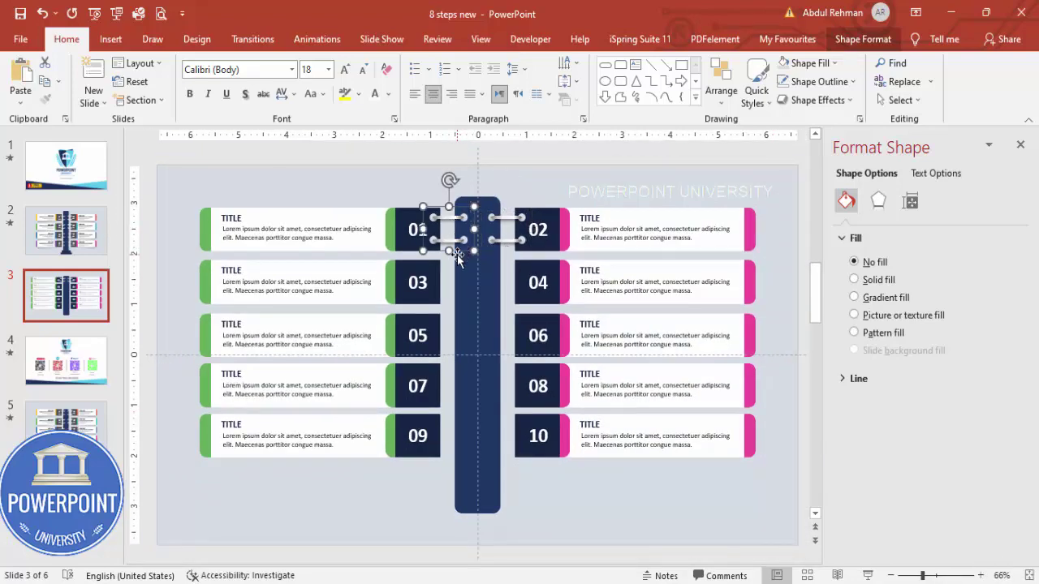
pyautogui.keyDown('shift'); pyautogui.click(509, 220); pyautogui.keyUp('shift')
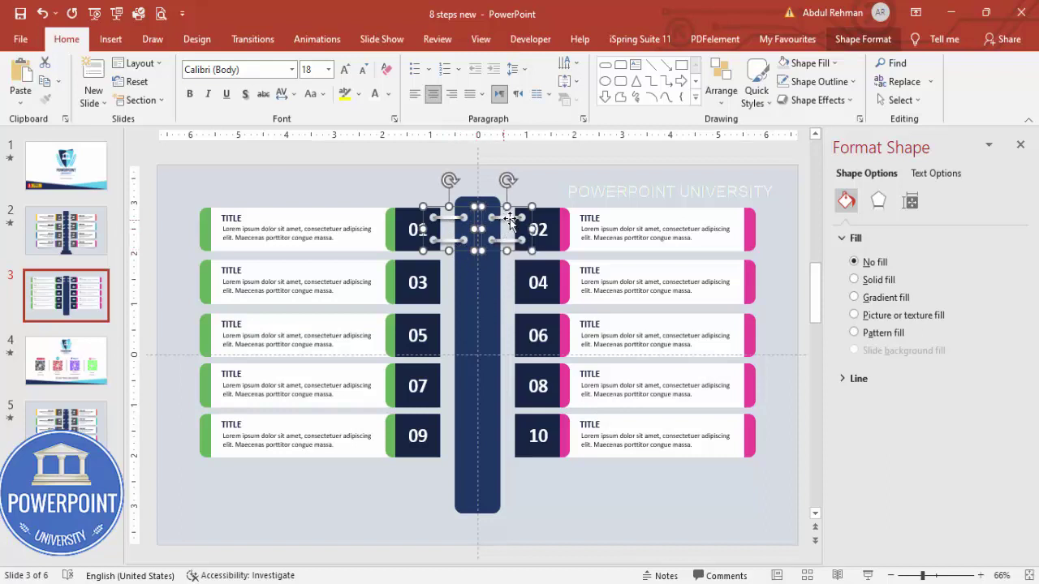
pyautogui.moveTo(509, 221); pyautogui.dragTo(513, 431)
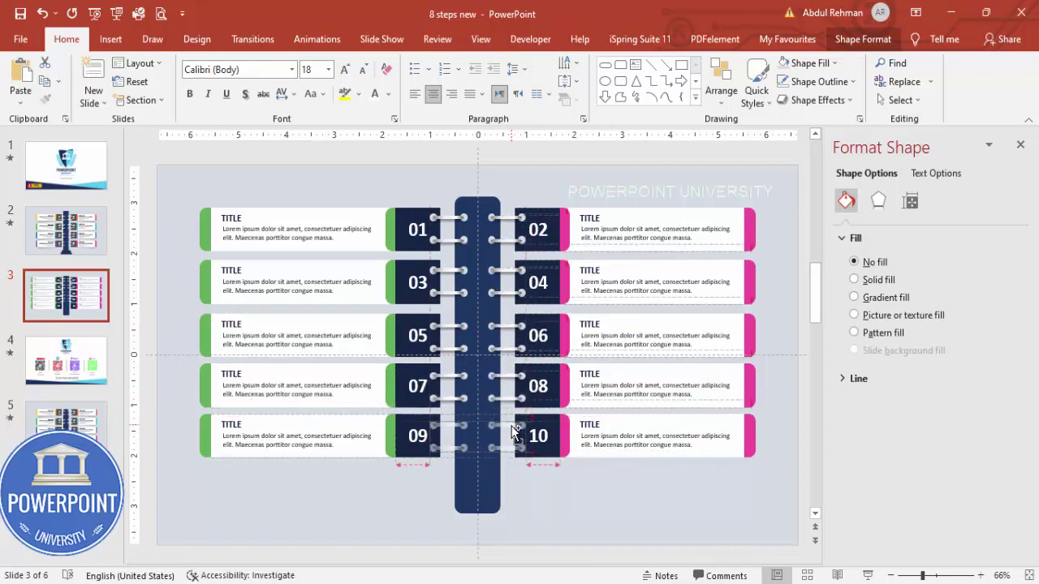
pyautogui.moveTo(513, 432); pyautogui.dragTo(515, 432)
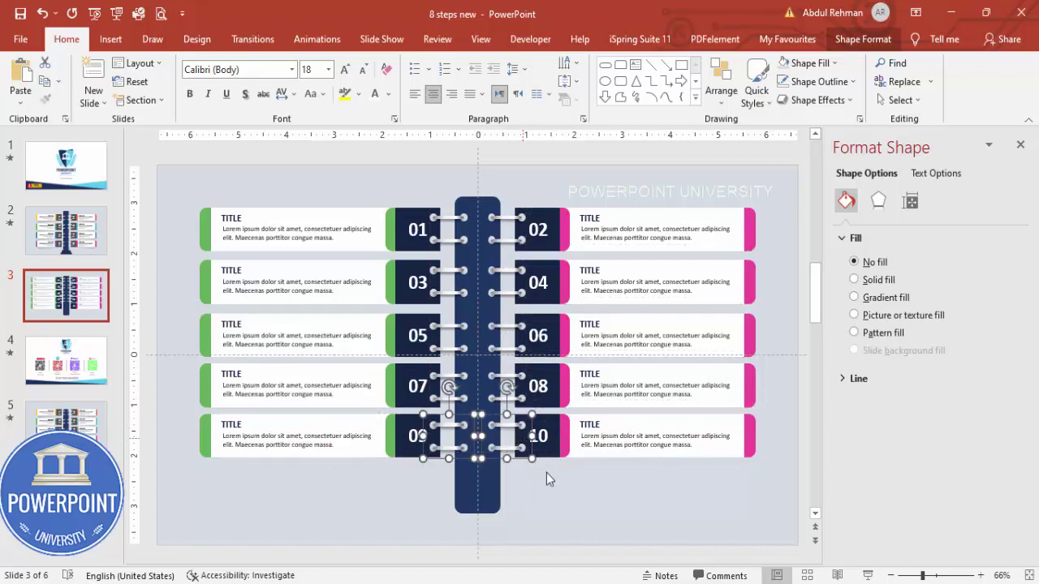
pyautogui.click(552, 495)
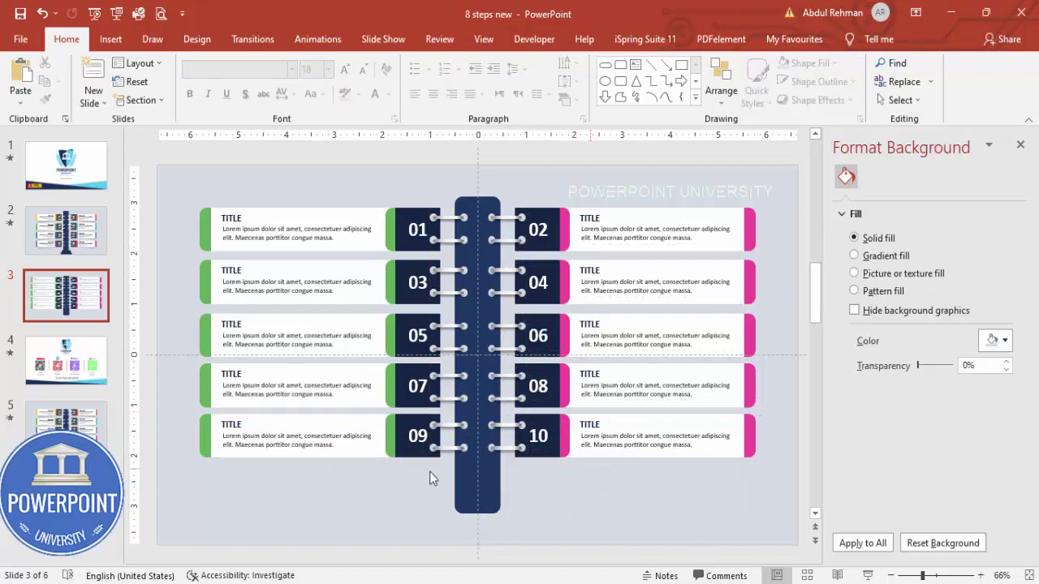
# Draw an outline-free dark navy rectangle just below the central bar.
pyautogui.click(111, 39)
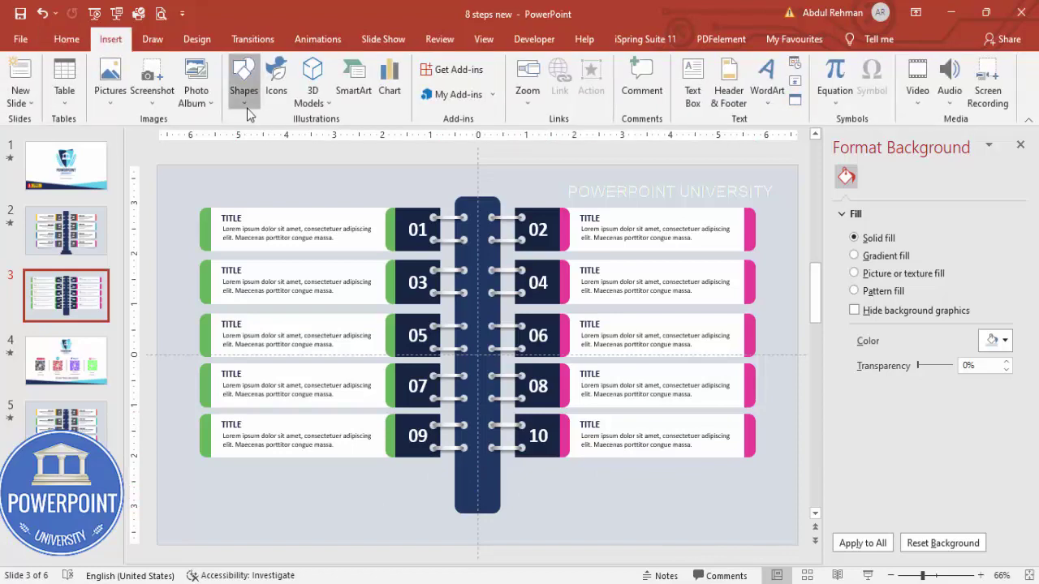
pyautogui.click(245, 104)
pyautogui.click(252, 221)
pyautogui.moveTo(418, 502); pyautogui.dragTo(518, 522)
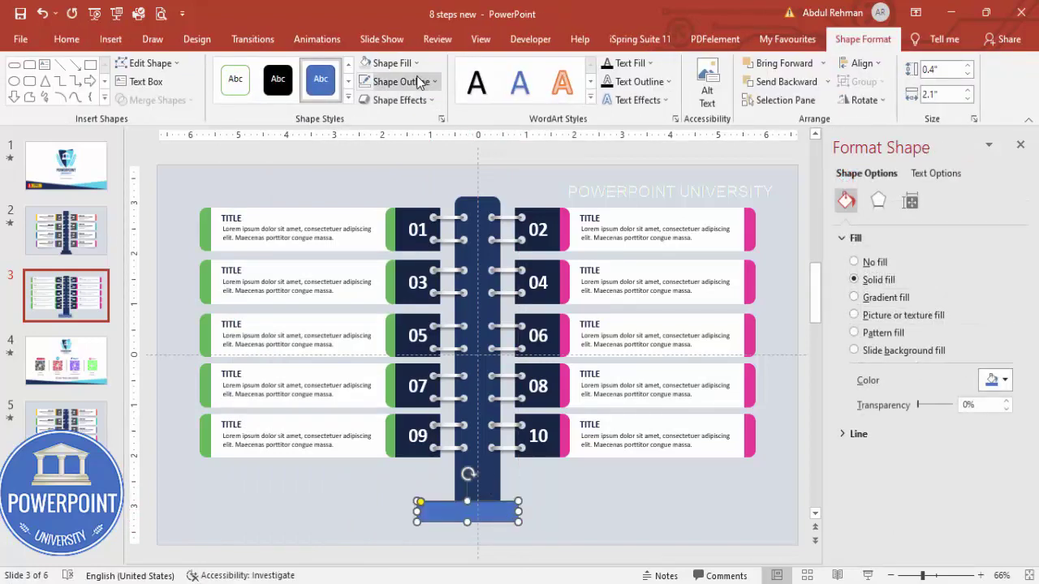
pyautogui.click(419, 82)
pyautogui.click(400, 258)
pyautogui.click(392, 62)
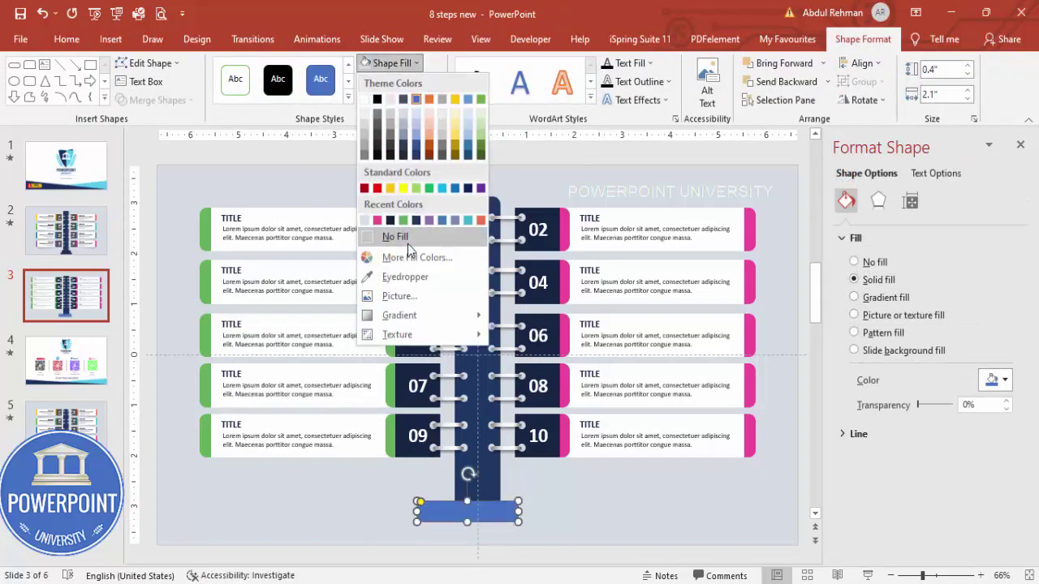
pyautogui.click(390, 220)
pyautogui.moveTo(501, 508); pyautogui.dragTo(409, 527)
# Widen the base step to 2.71", position it, and send it to the back.
pyautogui.moveTo(535, 526); pyautogui.dragTo(540, 526)
pyautogui.moveTo(481, 514); pyautogui.dragTo(480, 516)
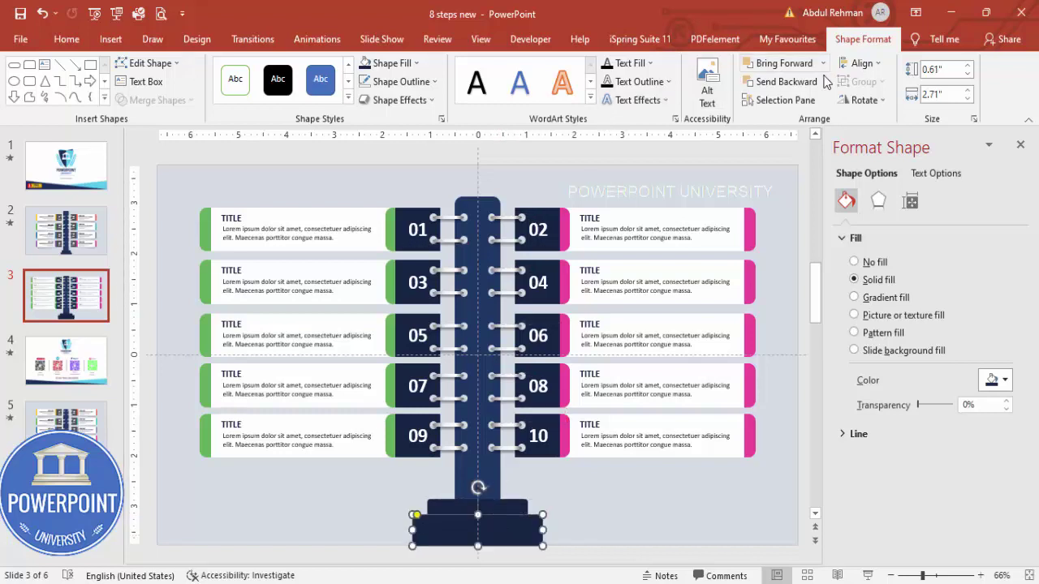
pyautogui.click(827, 82)
pyautogui.click(812, 122)
pyautogui.click(610, 522)
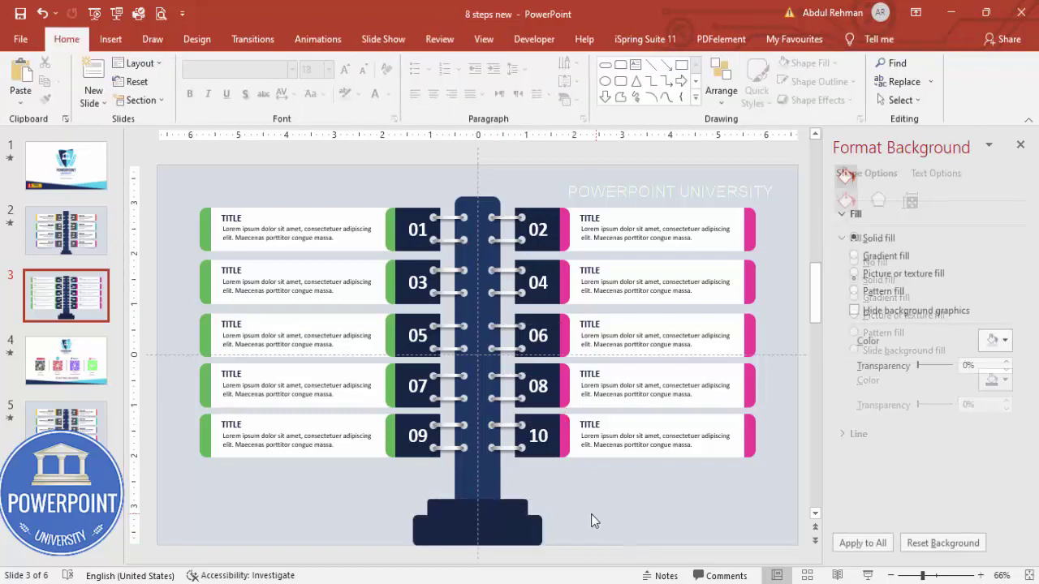